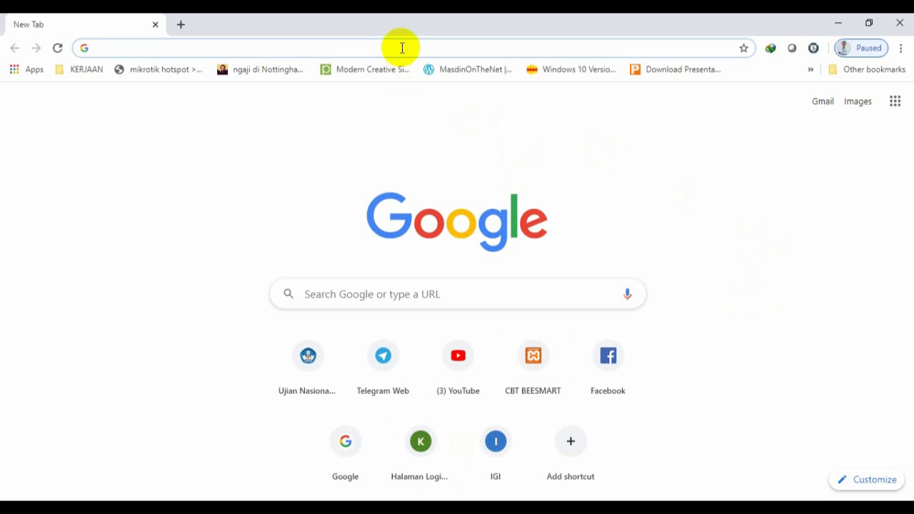
Go to drive.google.com and sign in with the second saved Google account
{"action": "type", "text": "drive.google.com"}
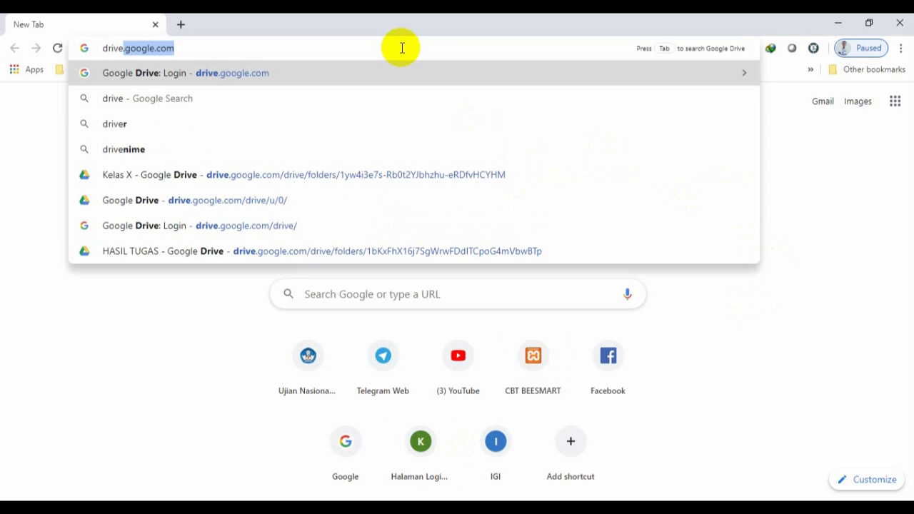
{"action": "key", "text": "Right"}
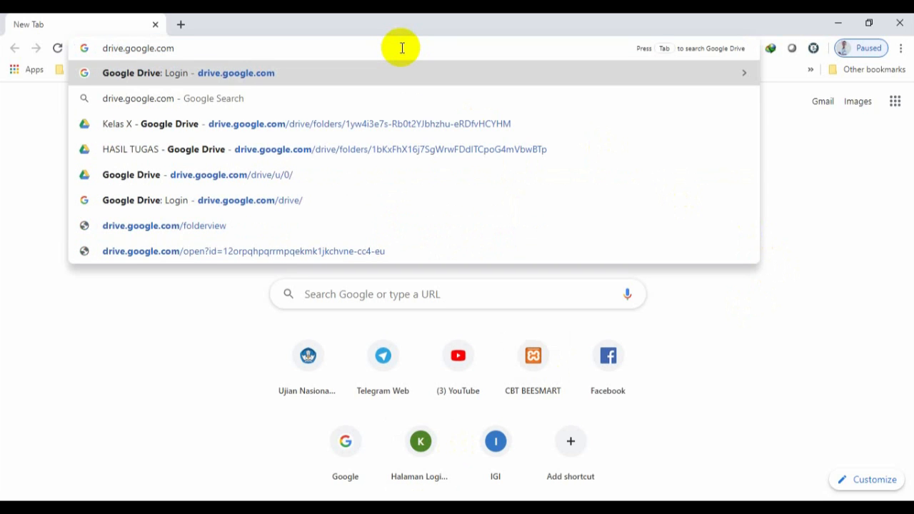
{"action": "key", "text": "Return"}
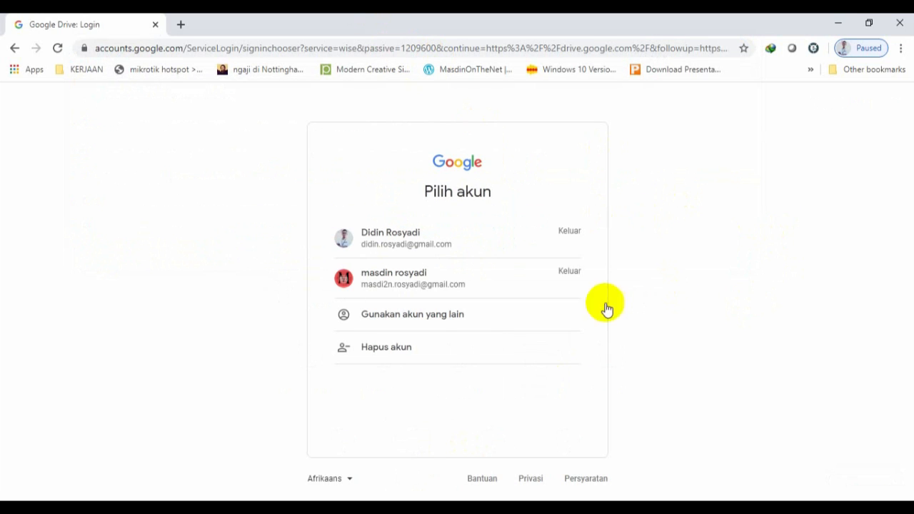
{"action": "left_click", "coordinate": [438, 285]}
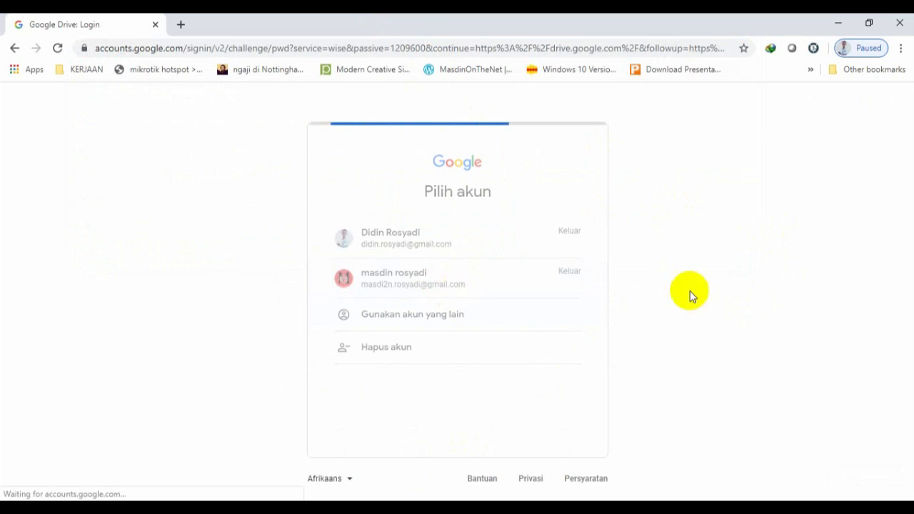
{"action": "left_click", "coordinate": [532, 340]}
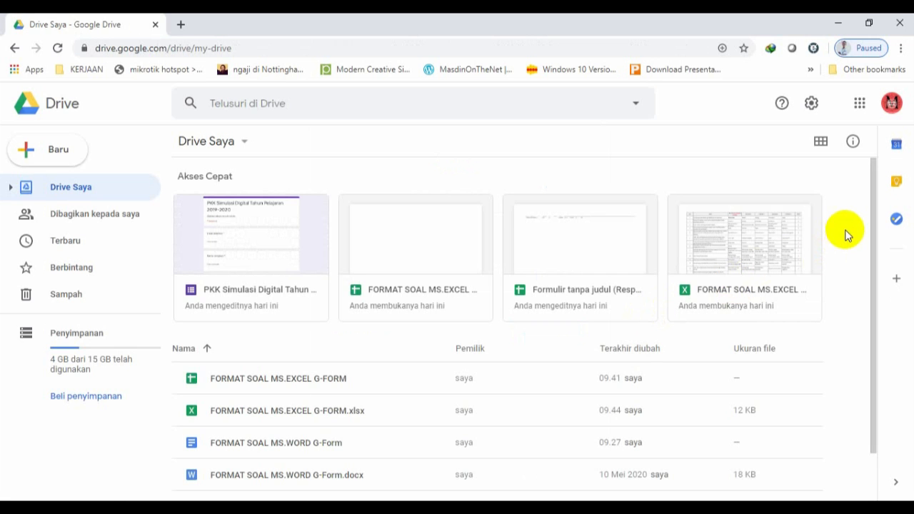
Open the form "PKK Simulasi Digital Tahun Pelajaran 2019-2020" from the My Drive file list
{"action": "scroll", "coordinate": [847, 243], "scroll_direction": "down", "scroll_amount": 1}
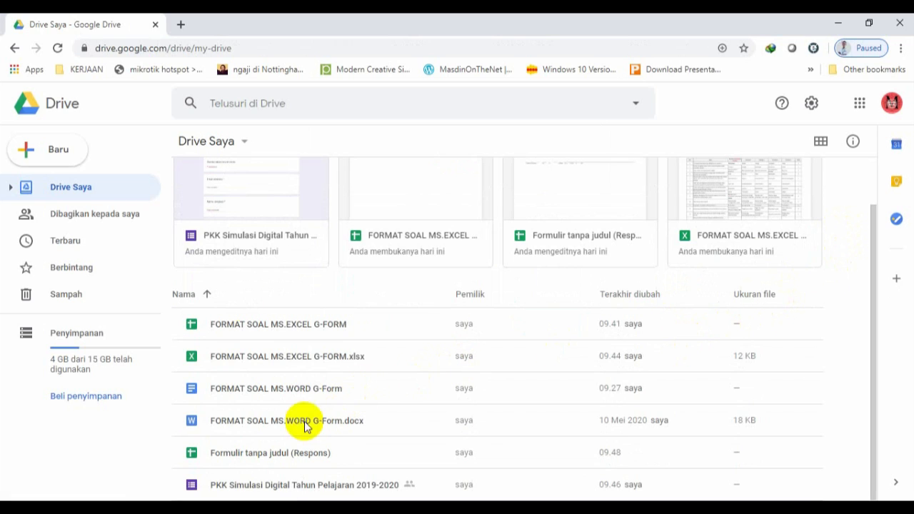
{"action": "scroll", "coordinate": [300, 328], "scroll_direction": "up", "scroll_amount": 1}
{"action": "scroll", "coordinate": [300, 328], "scroll_direction": "down", "scroll_amount": 1}
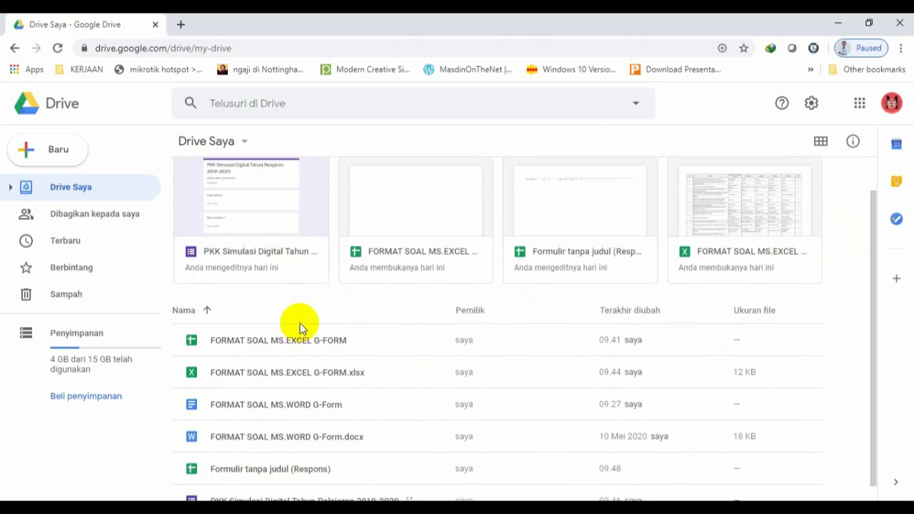
{"action": "scroll", "coordinate": [302, 329], "scroll_direction": "up", "scroll_amount": 1}
{"action": "scroll", "coordinate": [301, 330], "scroll_direction": "down", "scroll_amount": 1}
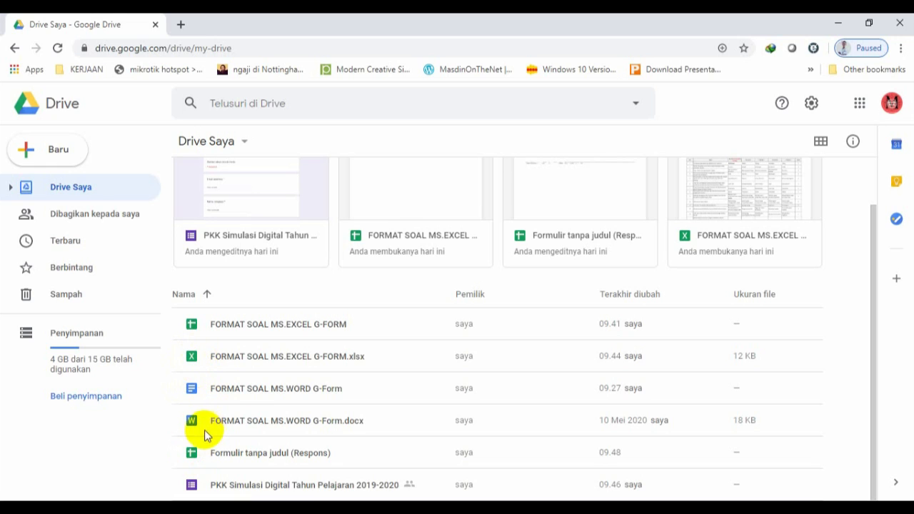
{"action": "double_click", "coordinate": [241, 489]}
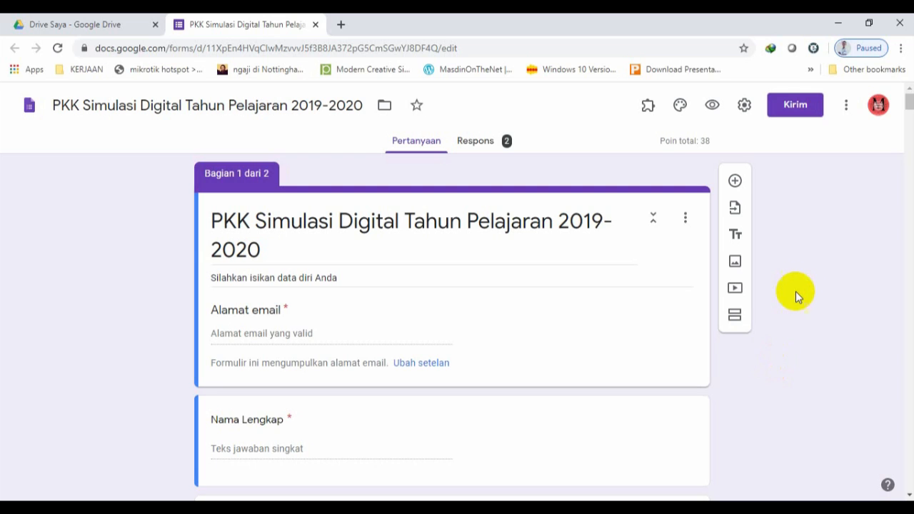
Open the form's add-on marketplace and search for "Email Notifications for Google Forms"
{"action": "left_click", "coordinate": [846, 107]}
{"action": "left_click", "coordinate": [757, 401]}
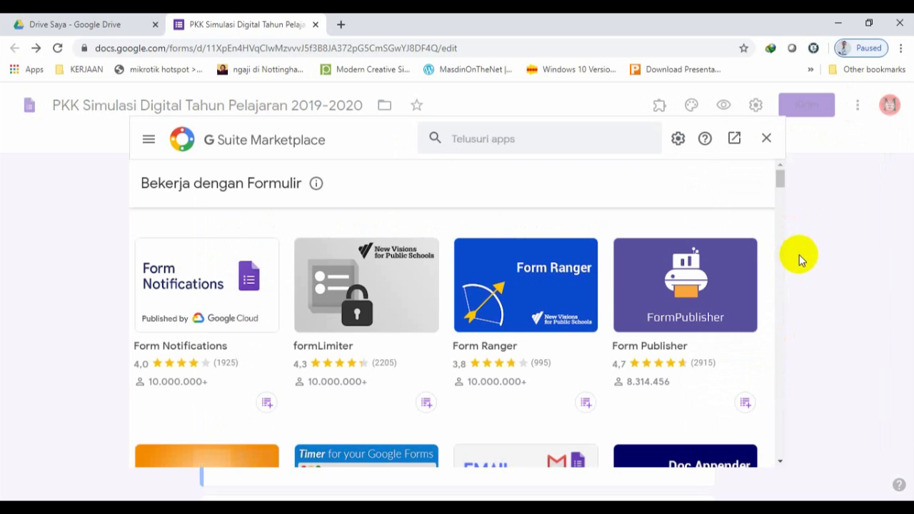
{"action": "left_click", "coordinate": [517, 139]}
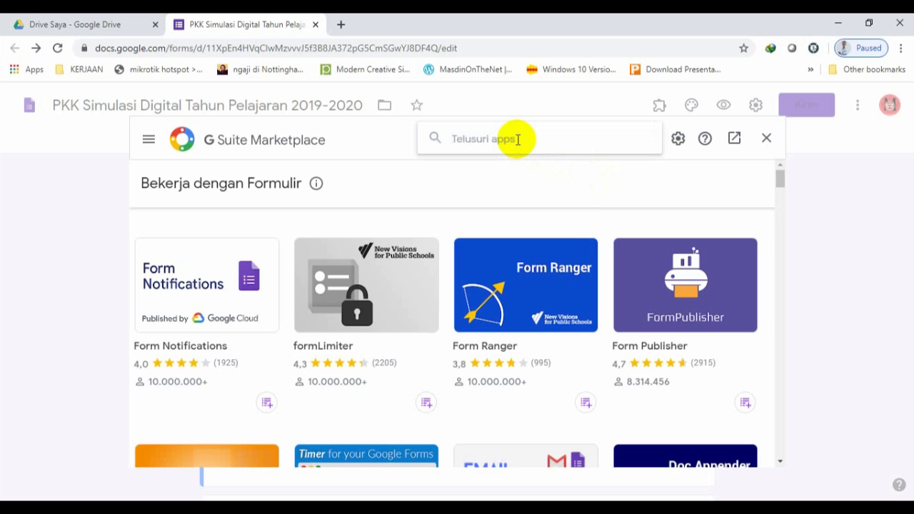
{"action": "type", "text": "email"}
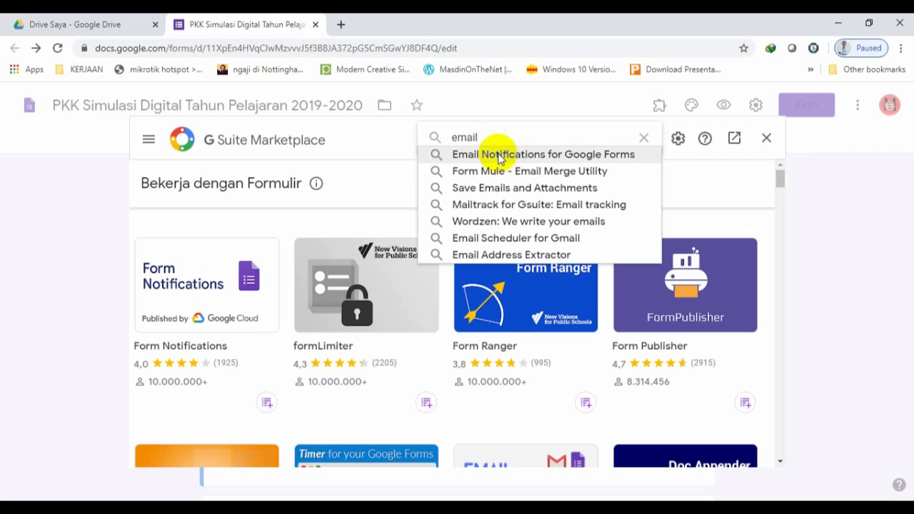
{"action": "left_click", "coordinate": [549, 162]}
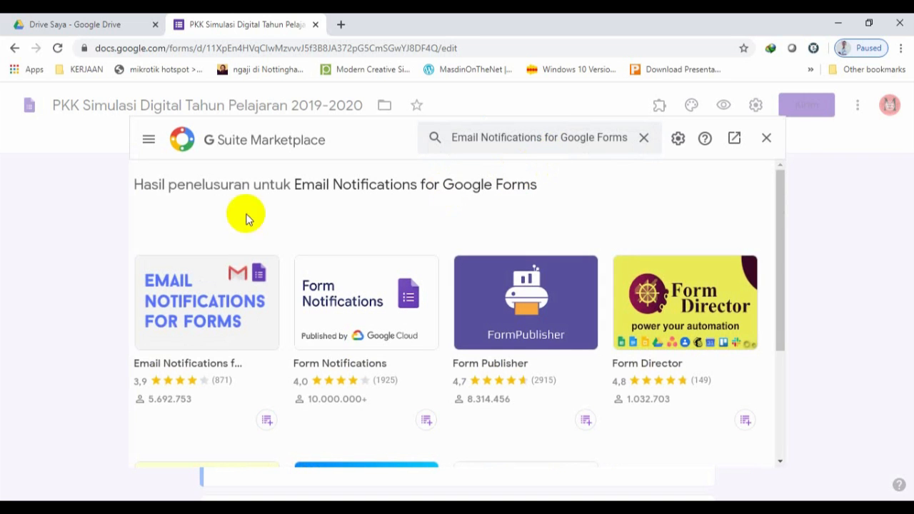
Install the Email Notifications for Forms add-on, authorise it with the signed-in Google account, and return to the form
{"action": "left_click", "coordinate": [214, 314]}
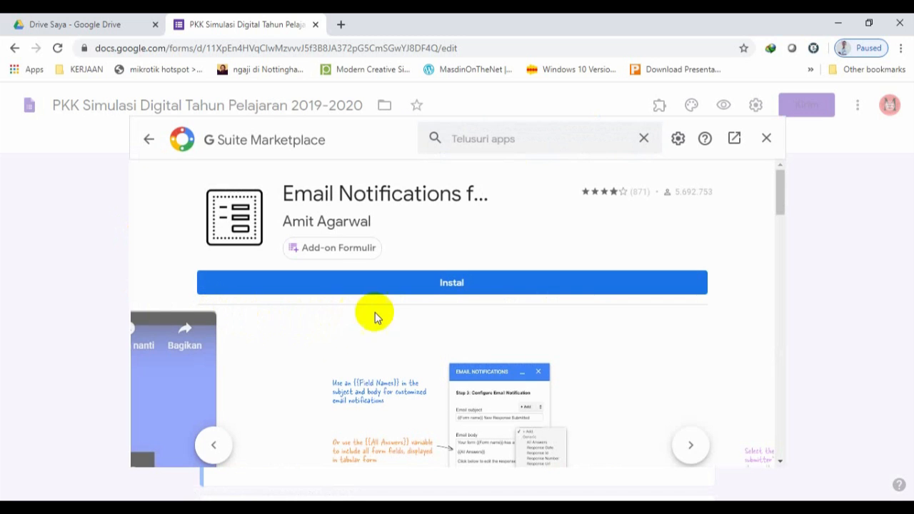
{"action": "left_click", "coordinate": [460, 285]}
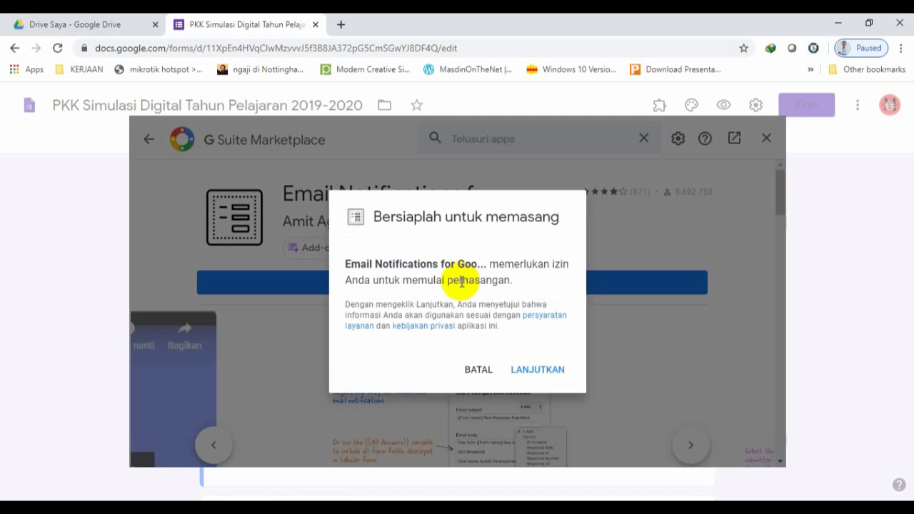
{"action": "left_click", "coordinate": [544, 373]}
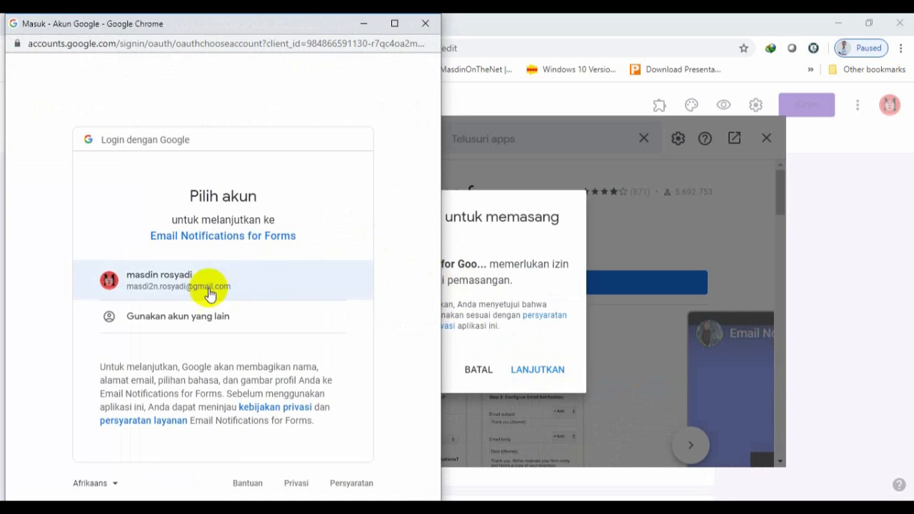
{"action": "left_click", "coordinate": [158, 288]}
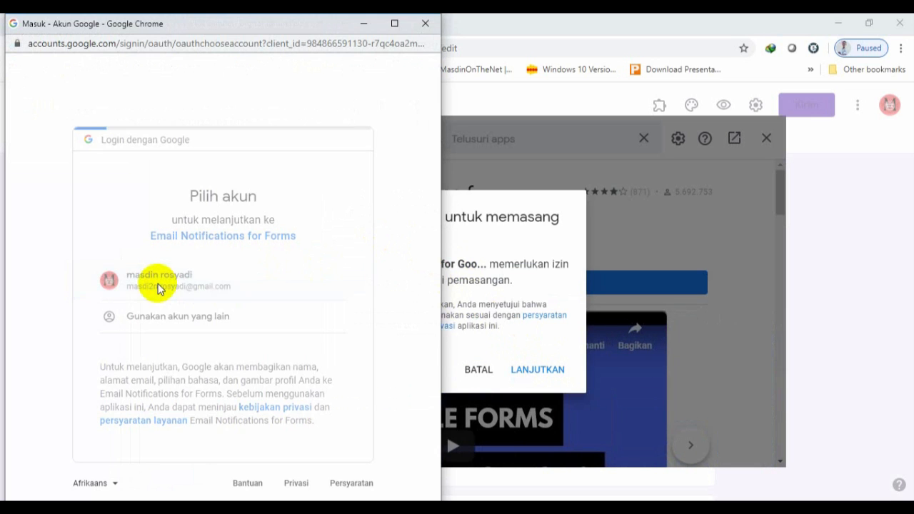
{"action": "scroll", "coordinate": [343, 281], "scroll_direction": "down", "scroll_amount": 5}
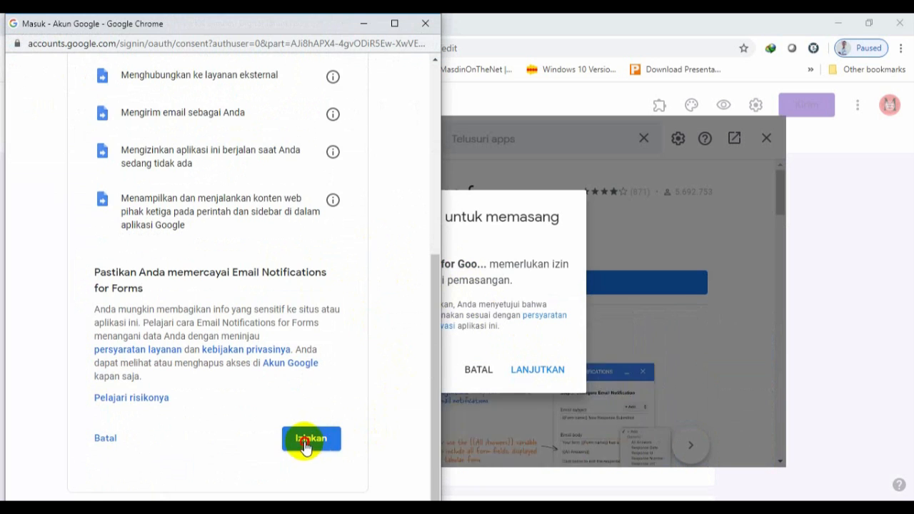
{"action": "left_click", "coordinate": [306, 444]}
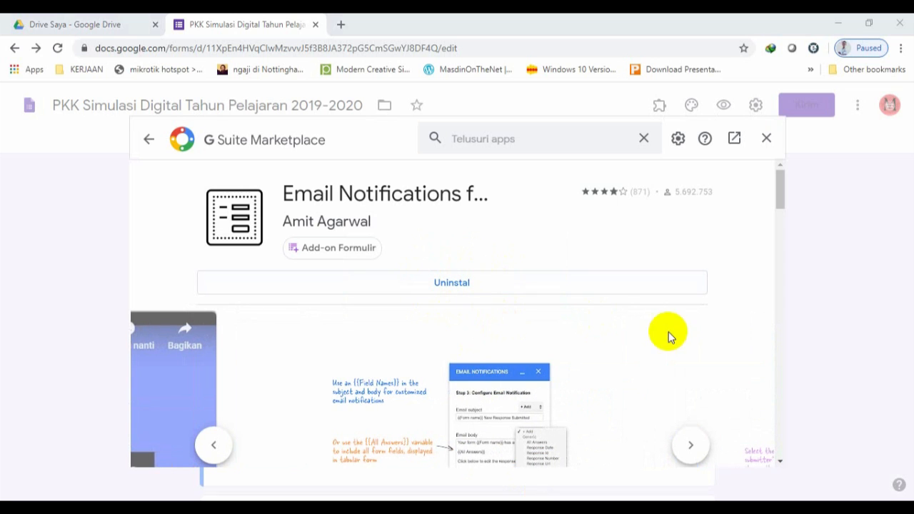
{"action": "left_click", "coordinate": [766, 140]}
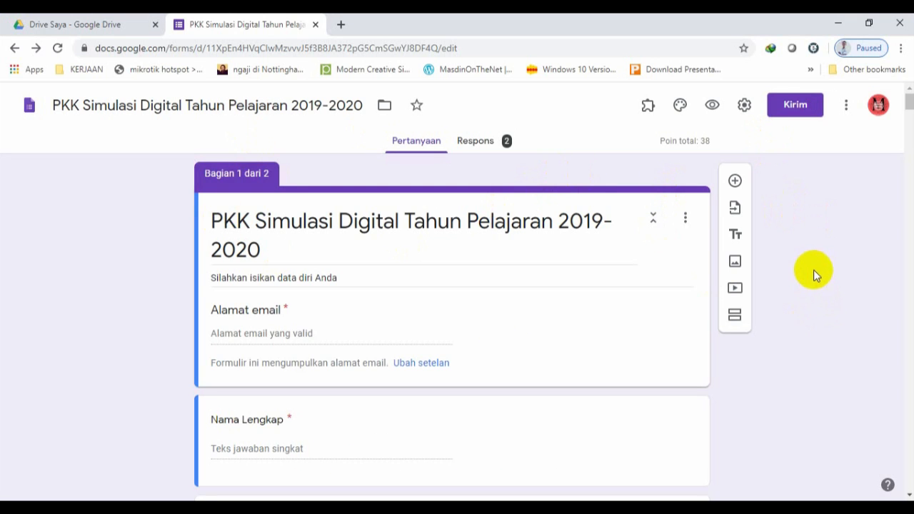
Open the Limit Google Form Responses settings of the Email Notifications for Forms add-on
{"action": "left_click", "coordinate": [647, 111]}
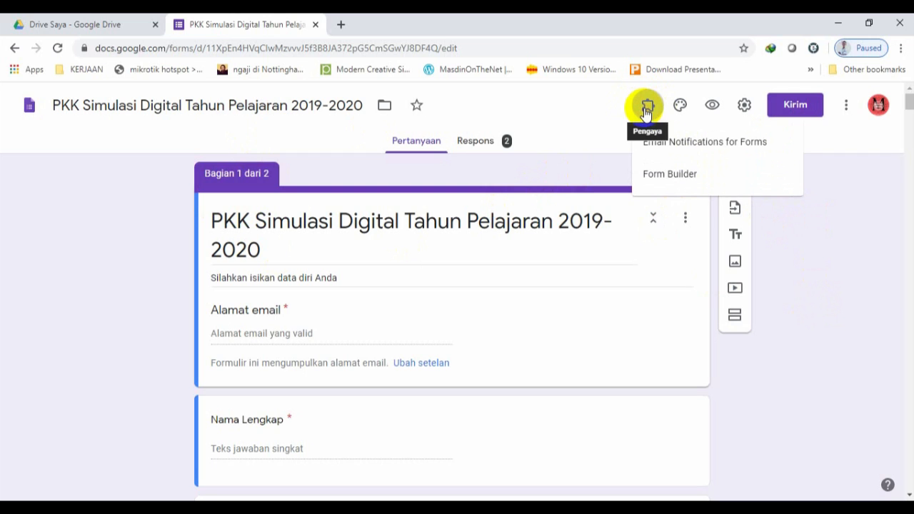
{"action": "left_click", "coordinate": [697, 145]}
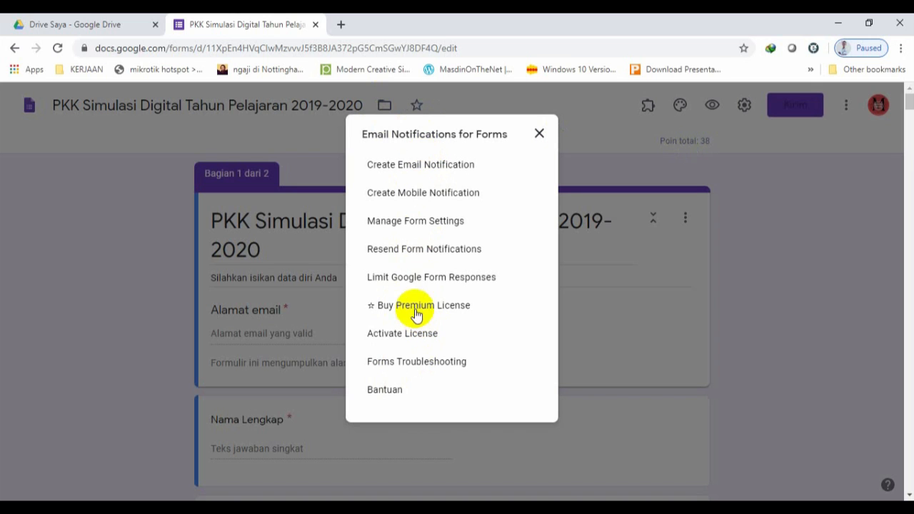
{"action": "left_click", "coordinate": [440, 281]}
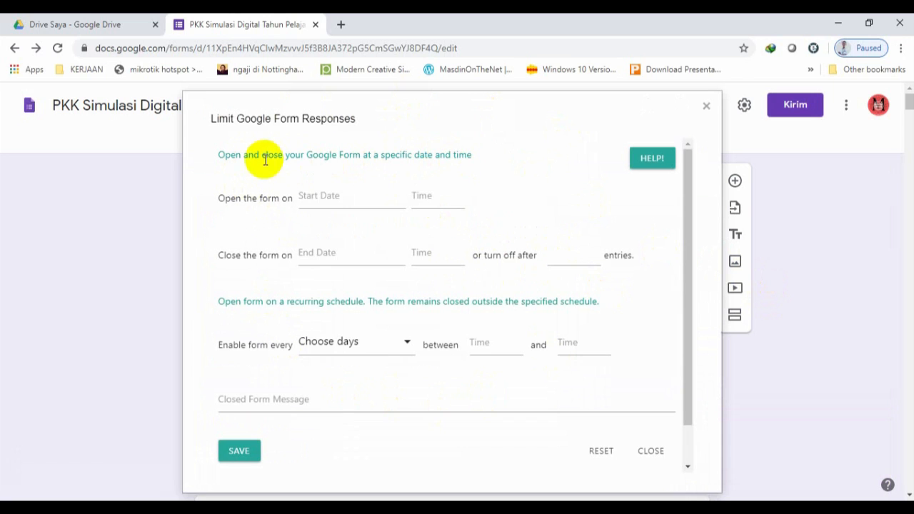
{"action": "double_click", "coordinate": [230, 152]}
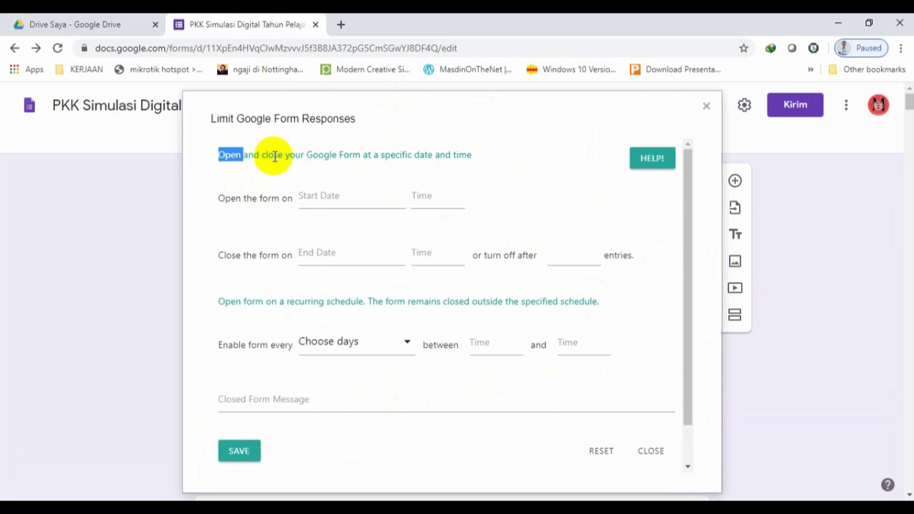
{"action": "double_click", "coordinate": [273, 155]}
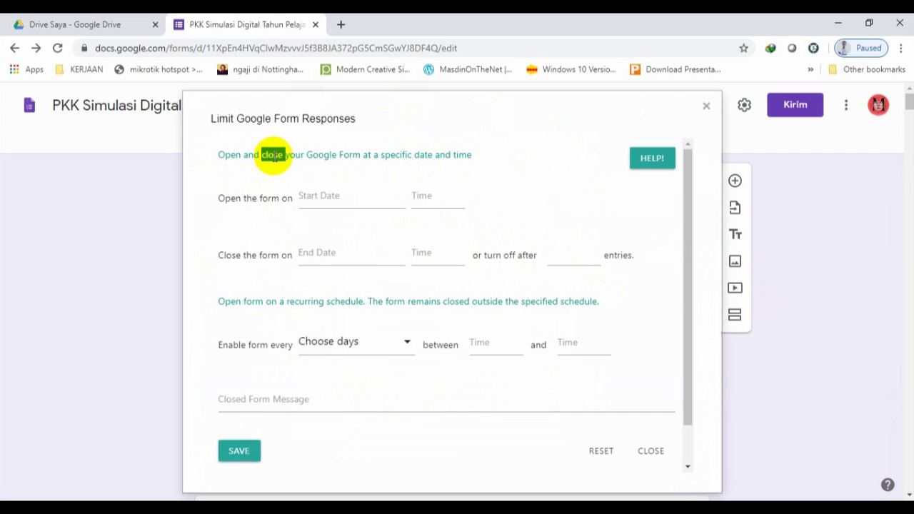
{"action": "double_click", "coordinate": [423, 154]}
{"action": "double_click", "coordinate": [462, 154]}
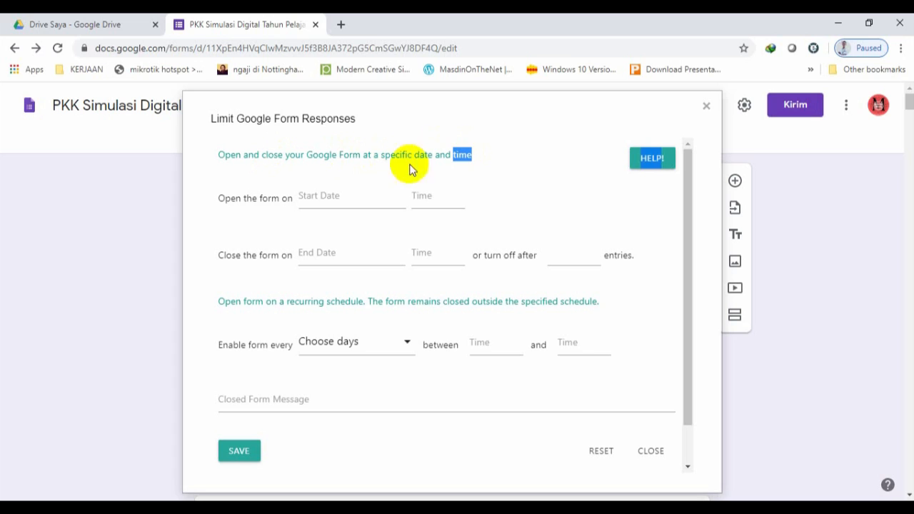
Schedule the form to open on 06/03/2020 at 08:00
{"action": "left_click", "coordinate": [343, 196]}
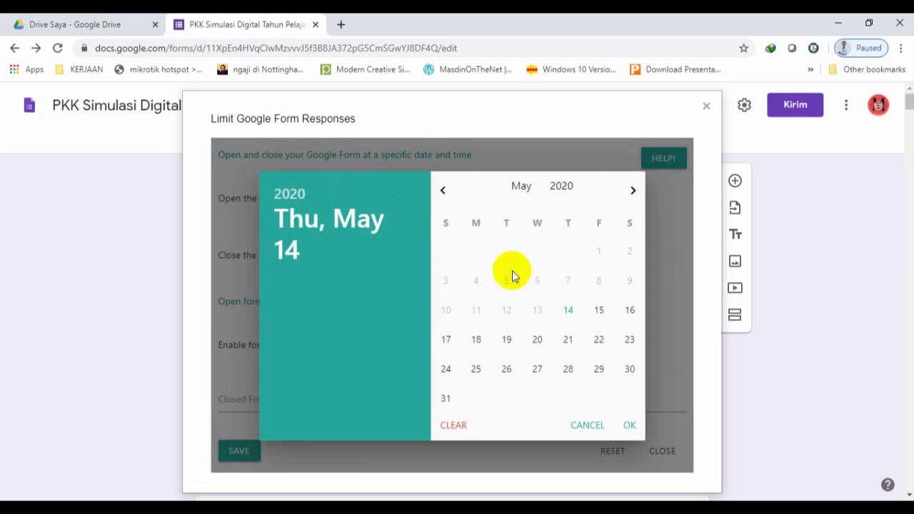
{"action": "left_click", "coordinate": [633, 191]}
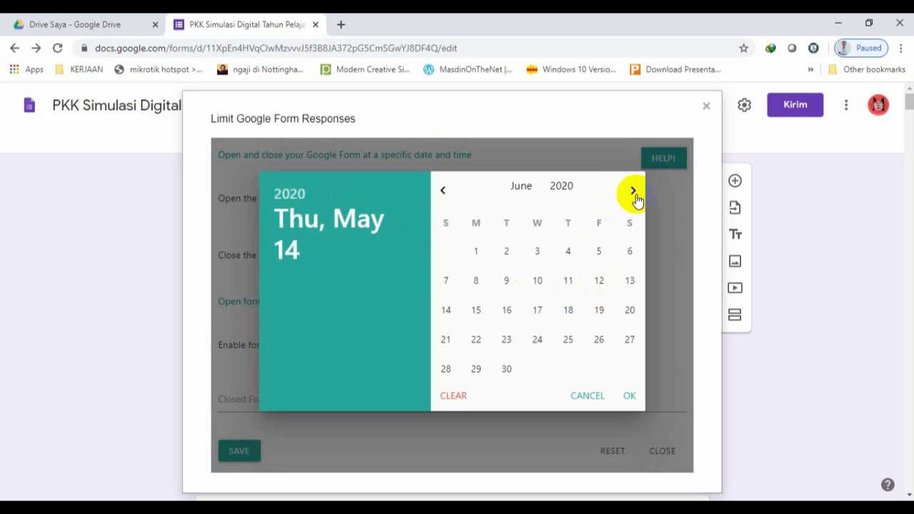
{"action": "left_click", "coordinate": [537, 252]}
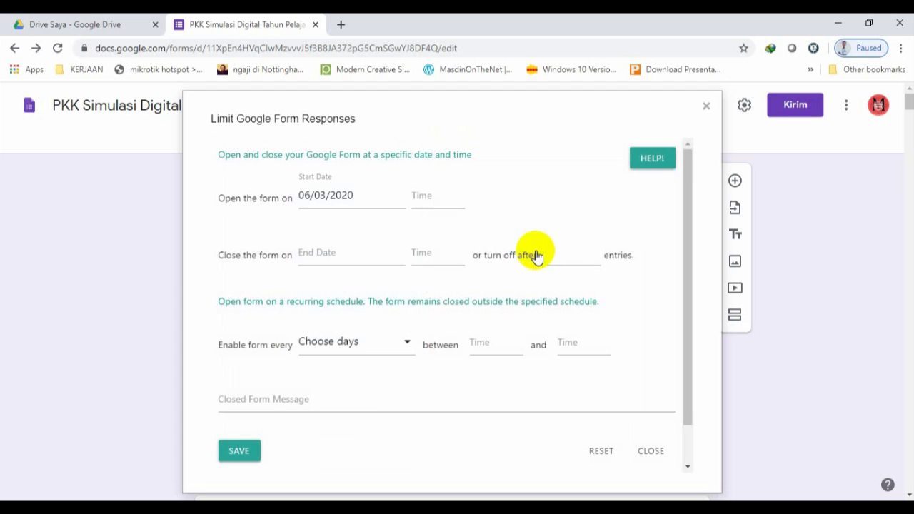
{"action": "left_click", "coordinate": [431, 196]}
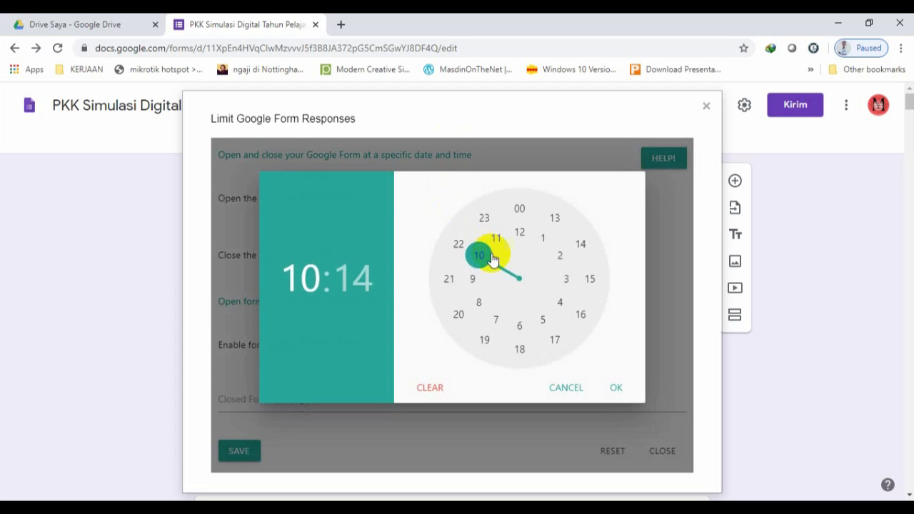
{"action": "left_click", "coordinate": [477, 303]}
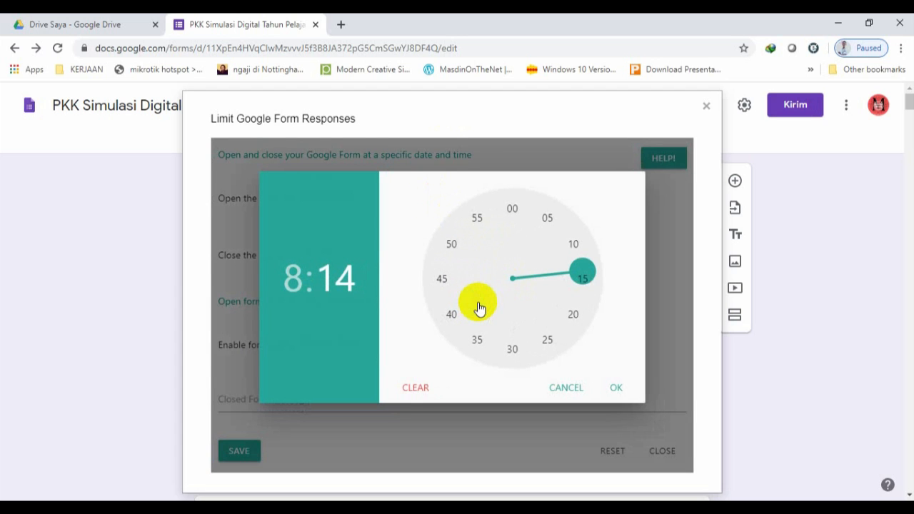
{"action": "left_click", "coordinate": [512, 214]}
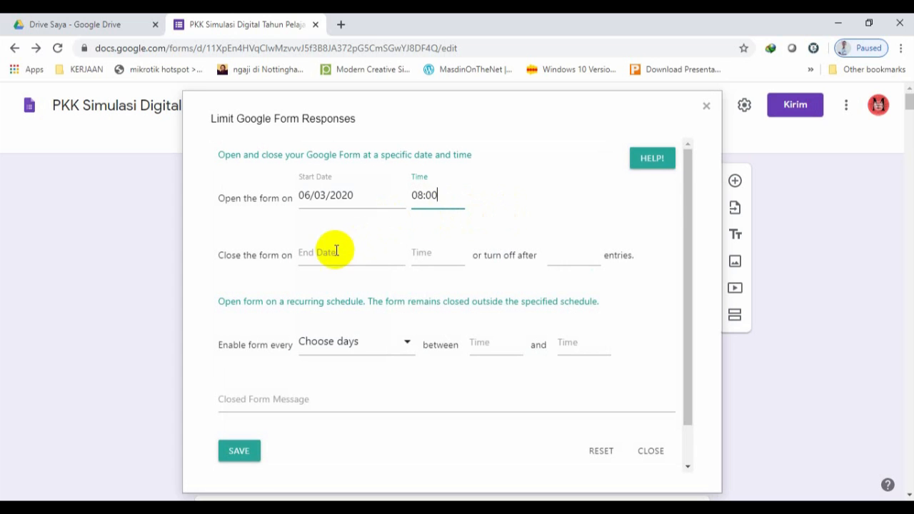
Schedule the form to close on 06/03/2020 at 10:00
{"action": "left_click", "coordinate": [333, 251]}
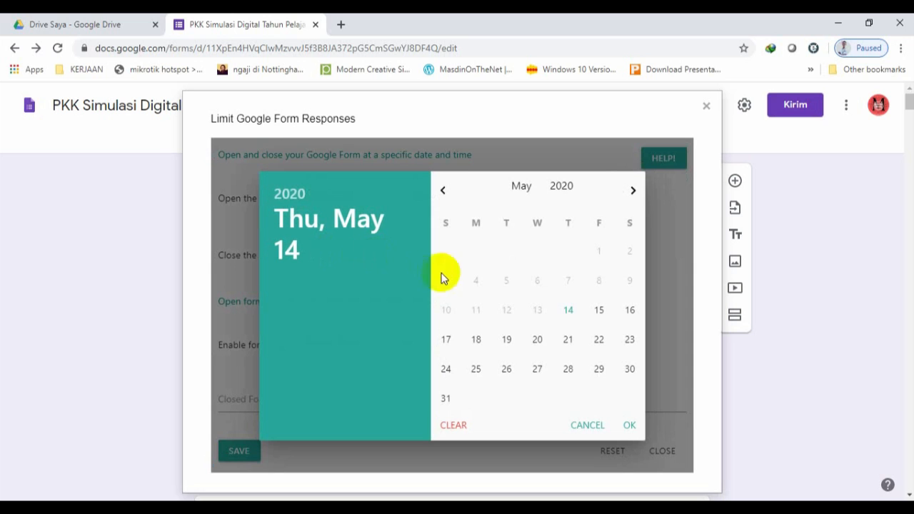
{"action": "left_click", "coordinate": [631, 191]}
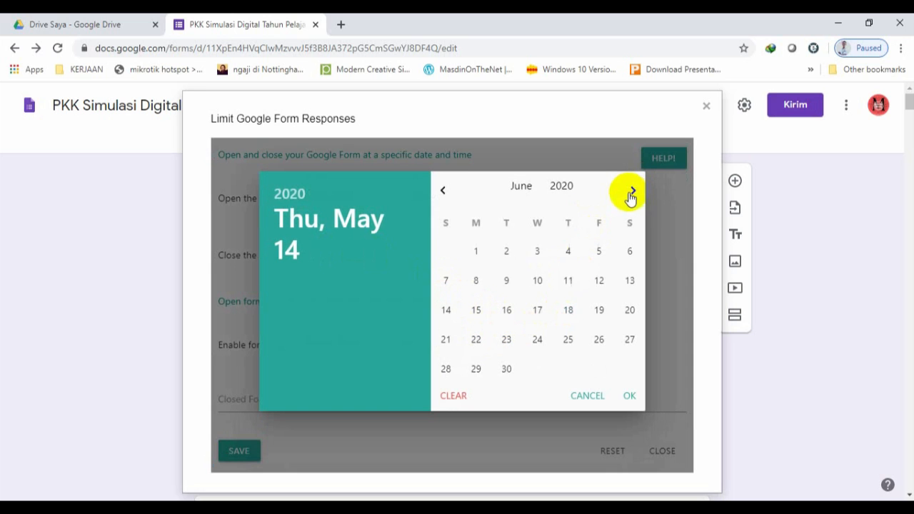
{"action": "left_click", "coordinate": [537, 254]}
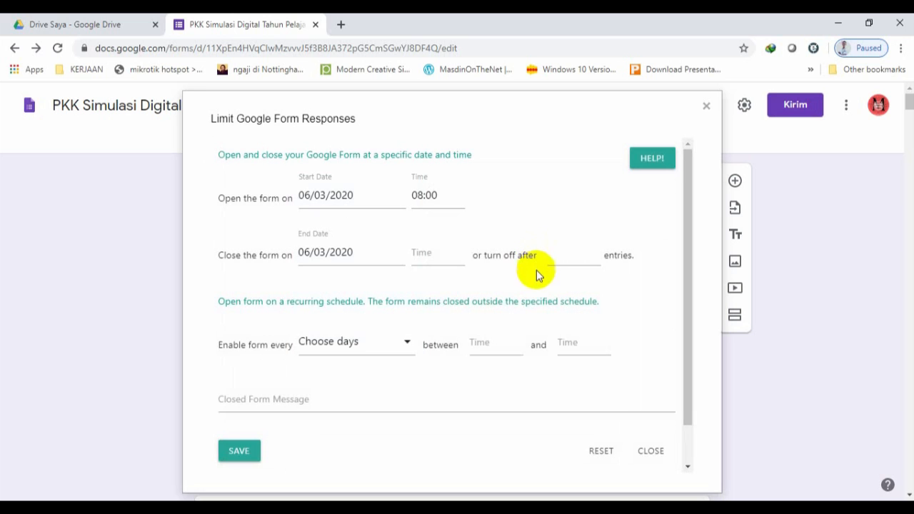
{"action": "left_click", "coordinate": [428, 257]}
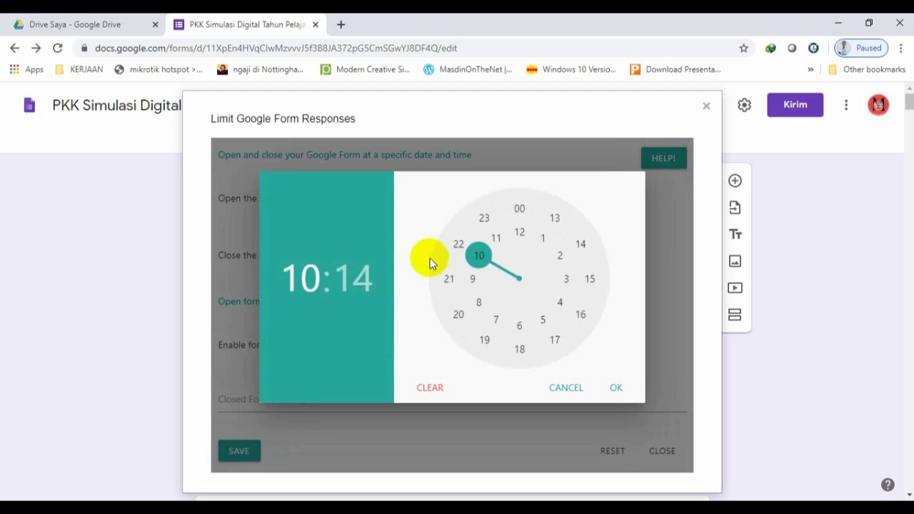
{"action": "left_click", "coordinate": [479, 263]}
{"action": "left_click", "coordinate": [518, 208]}
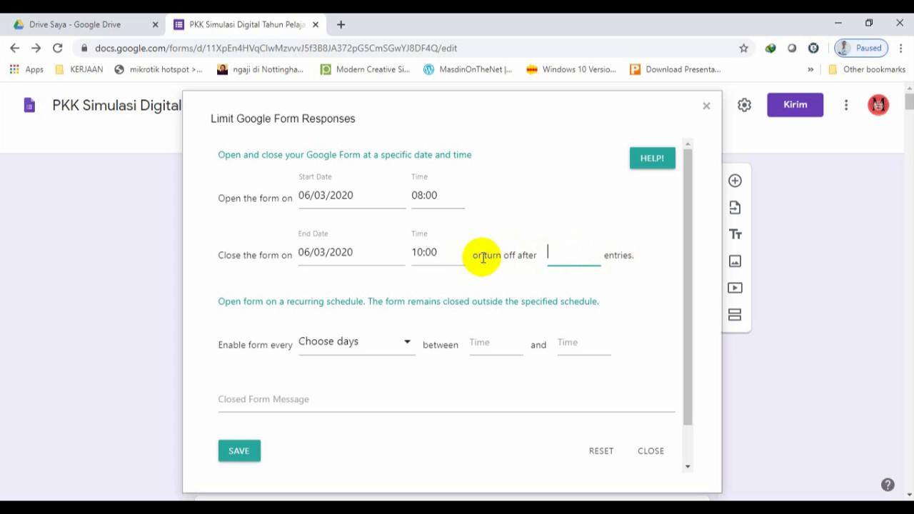
Try a limit of 100 entries for turning off the form, and clear that limit again
{"action": "left_click_drag", "start_coordinate": [484, 257], "coordinate": [537, 261]}
{"action": "left_click", "coordinate": [575, 258]}
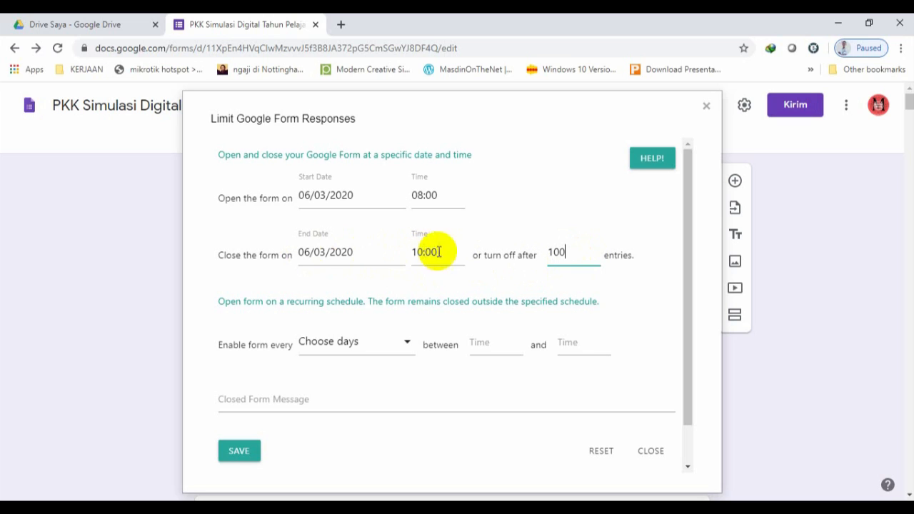
{"action": "left_click_drag", "start_coordinate": [548, 251], "coordinate": [572, 252]}
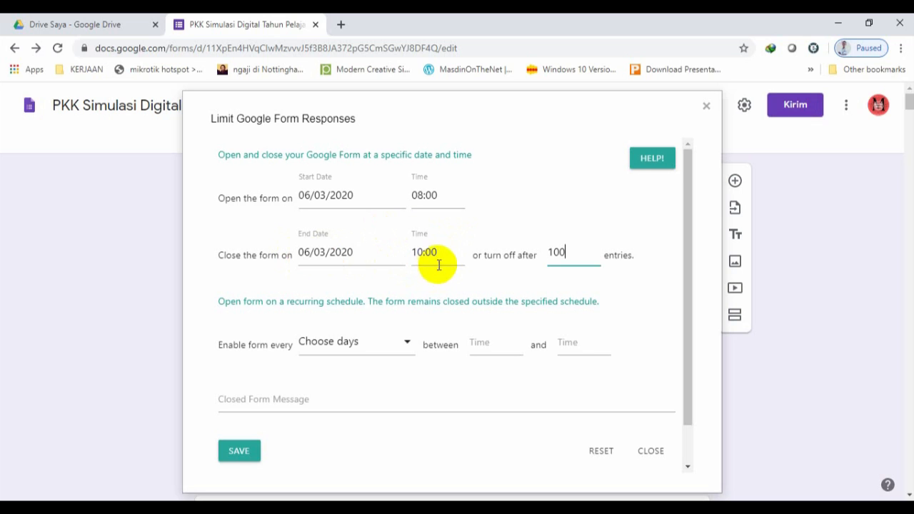
{"action": "double_click", "coordinate": [551, 253]}
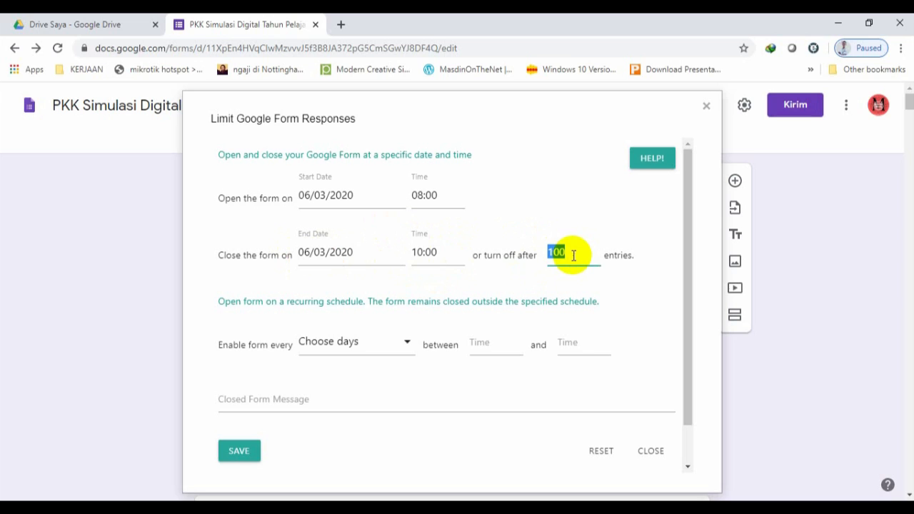
{"action": "key", "text": "BackSpace"}
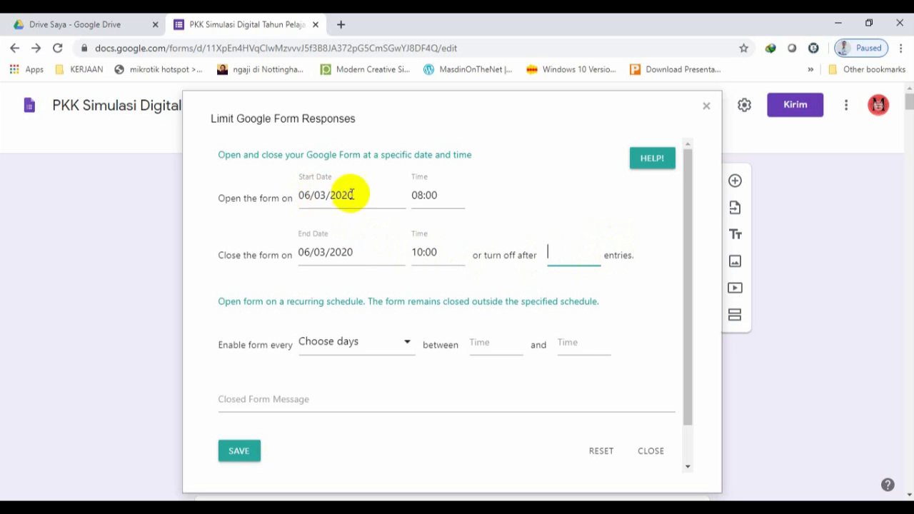
Reopen the form's closing time and confirm it as 10:00
{"action": "left_click", "coordinate": [425, 254]}
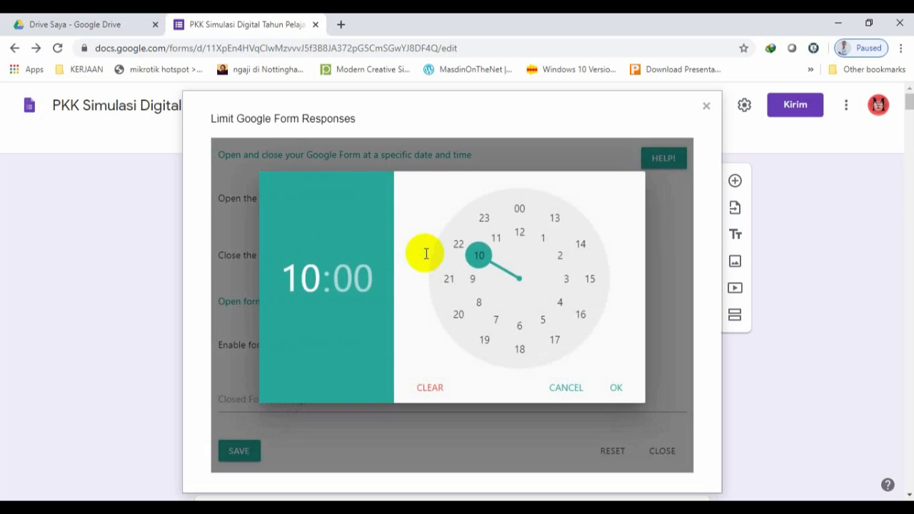
{"action": "left_click", "coordinate": [481, 256]}
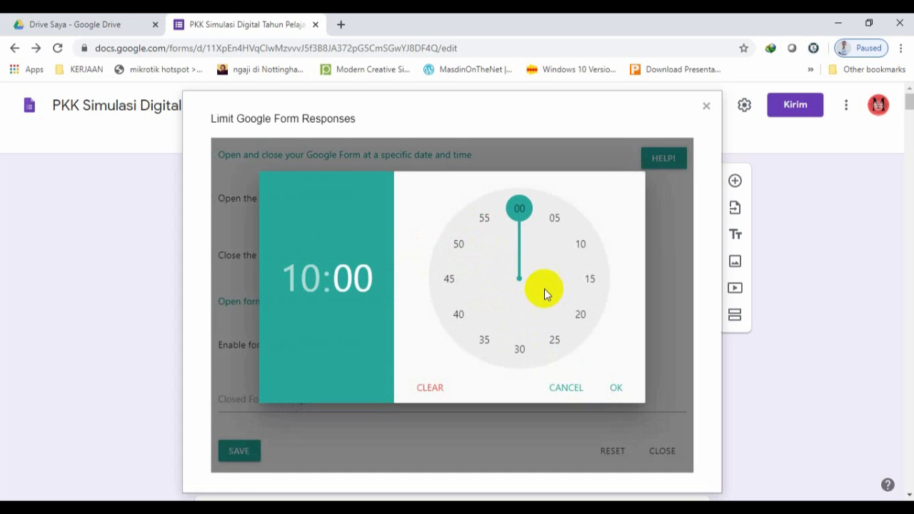
{"action": "left_click", "coordinate": [618, 390]}
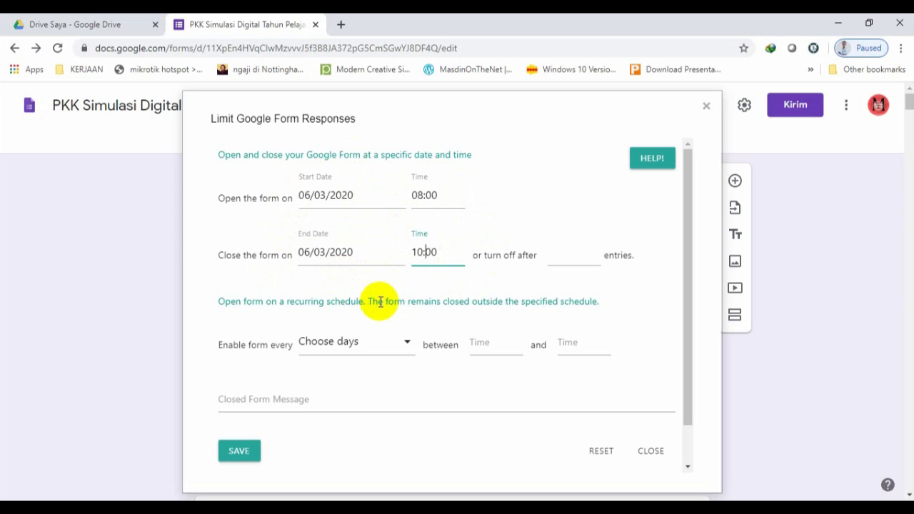
Choose Thu as the day for opening the form on a recurring schedule
{"action": "scroll", "coordinate": [379, 302], "scroll_direction": "down", "scroll_amount": 1}
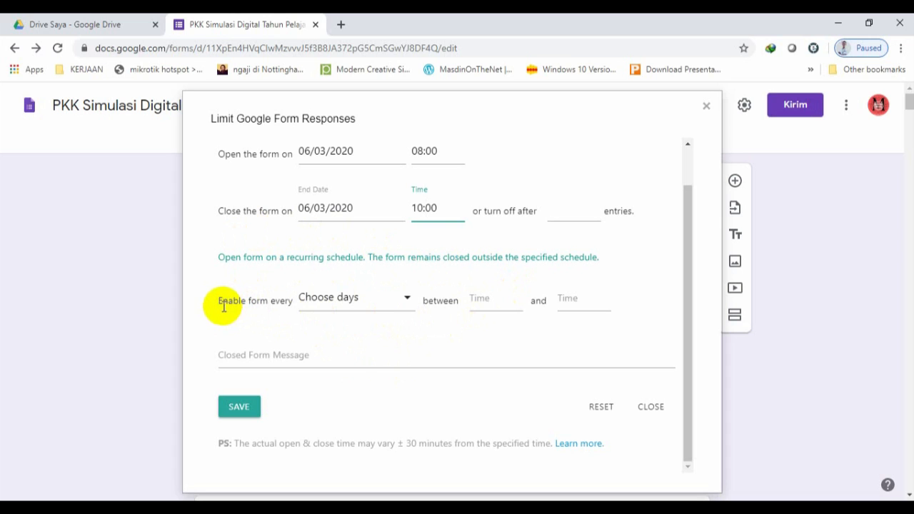
{"action": "left_click", "coordinate": [388, 300]}
{"action": "scroll", "coordinate": [364, 357], "scroll_direction": "down", "scroll_amount": 3}
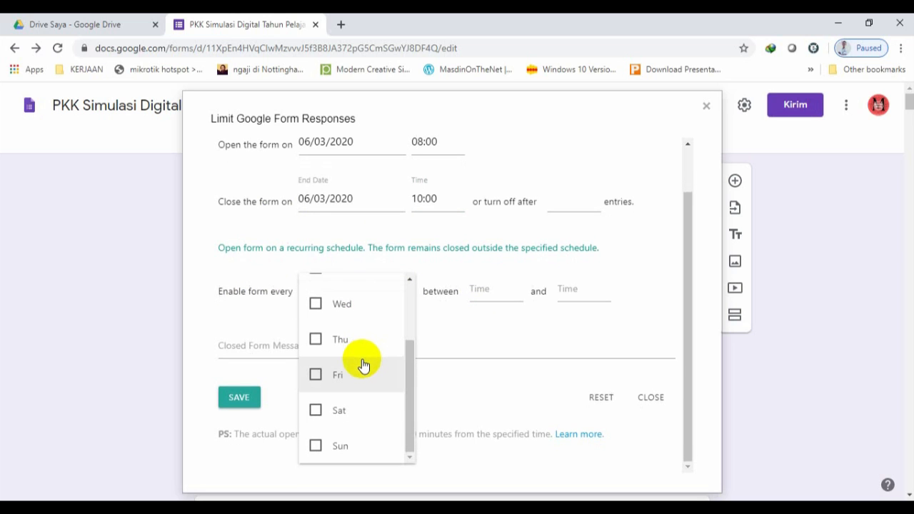
{"action": "left_click", "coordinate": [319, 341]}
{"action": "left_click", "coordinate": [447, 325]}
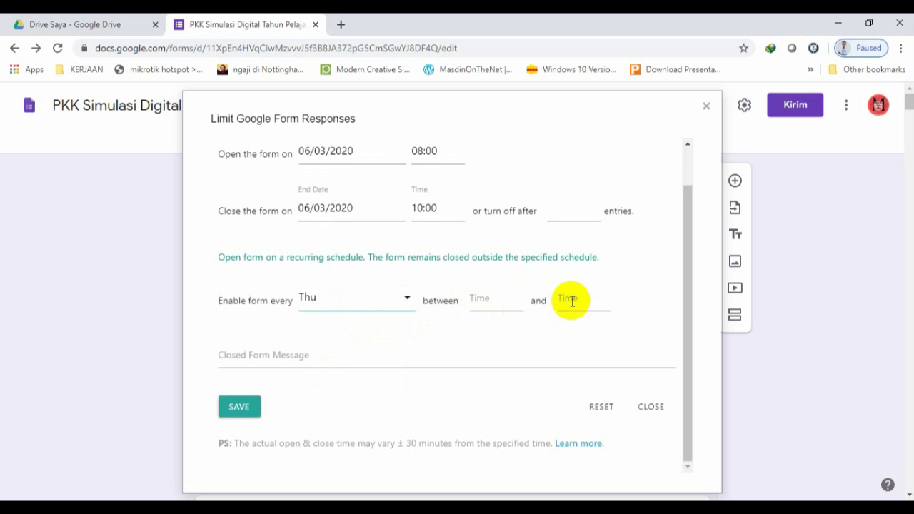
Remove Thu from the recurring schedule so that no days are chosen
{"action": "left_click", "coordinate": [407, 302]}
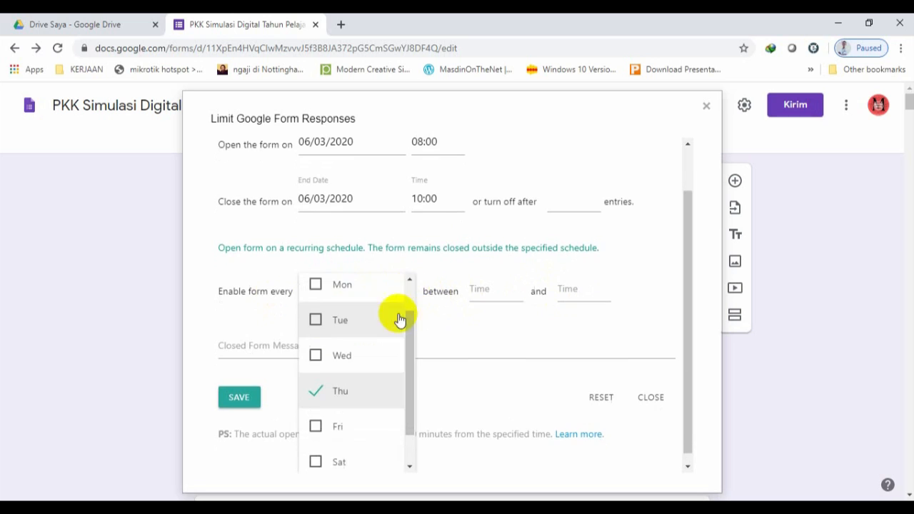
{"action": "scroll", "coordinate": [398, 317], "scroll_direction": "up", "scroll_amount": 1}
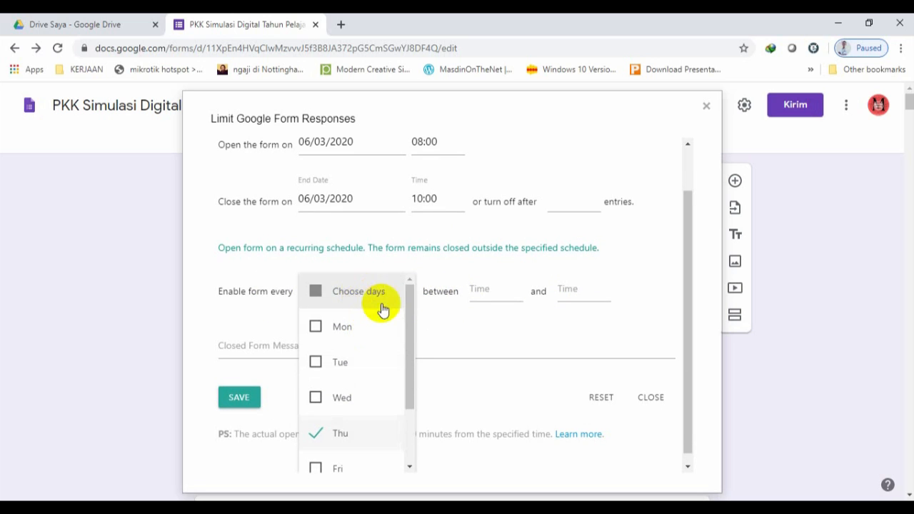
{"action": "left_click", "coordinate": [315, 433]}
{"action": "left_click", "coordinate": [450, 331]}
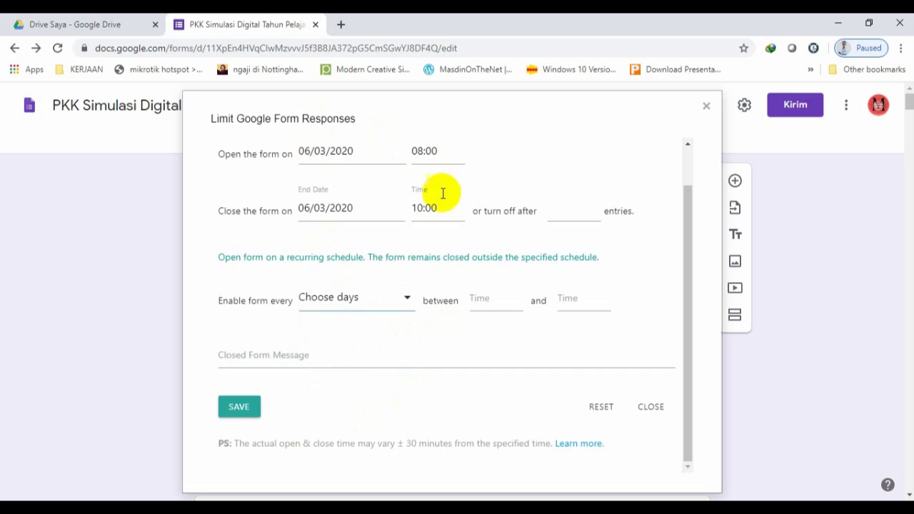
Write the closed form message "Maaf, Waktu Ujian PKK Simulasi Digital sudah selesai. Silahkan hubungi Panitia PKK atau Wali Kelas."
{"action": "scroll", "coordinate": [430, 357], "scroll_direction": "up", "scroll_amount": 1}
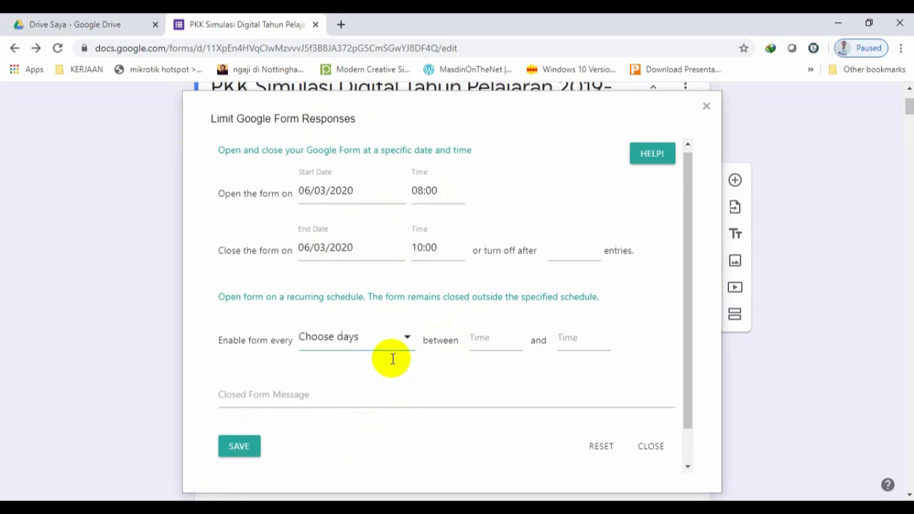
{"action": "scroll", "coordinate": [336, 377], "scroll_direction": "down", "scroll_amount": 1}
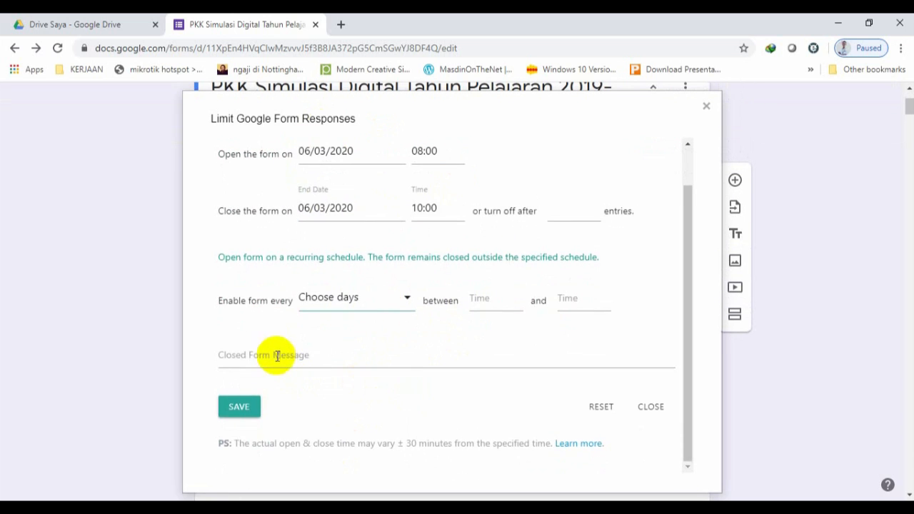
{"action": "left_click", "coordinate": [276, 355]}
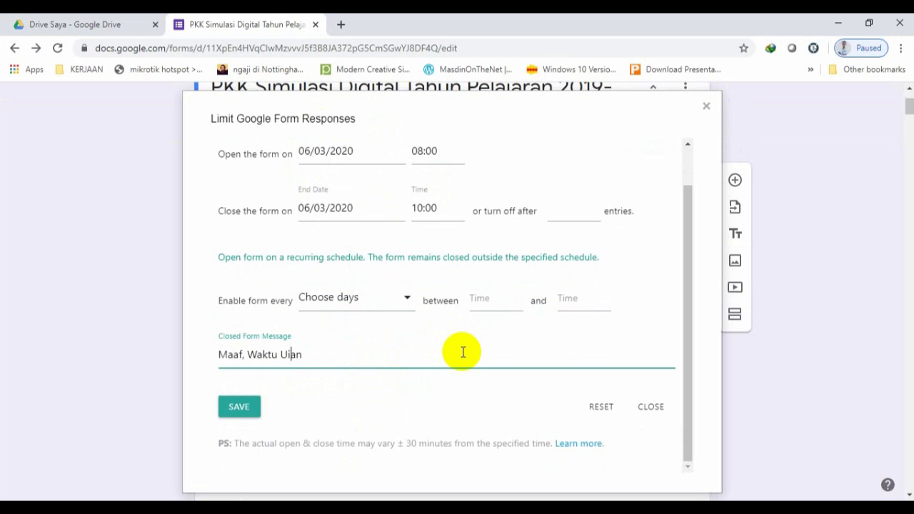
{"action": "type", "text": "jian PKK SImula"}
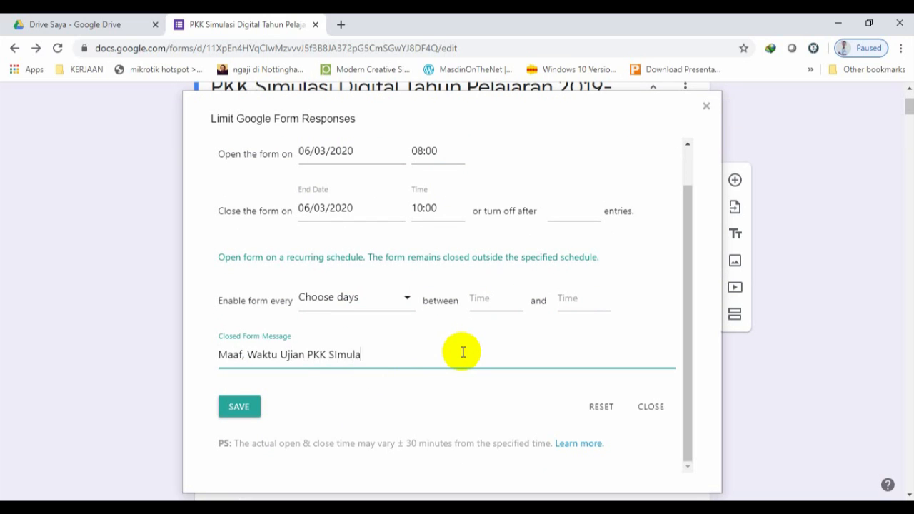
{"action": "type", "text": "si Digital sudah sel"}
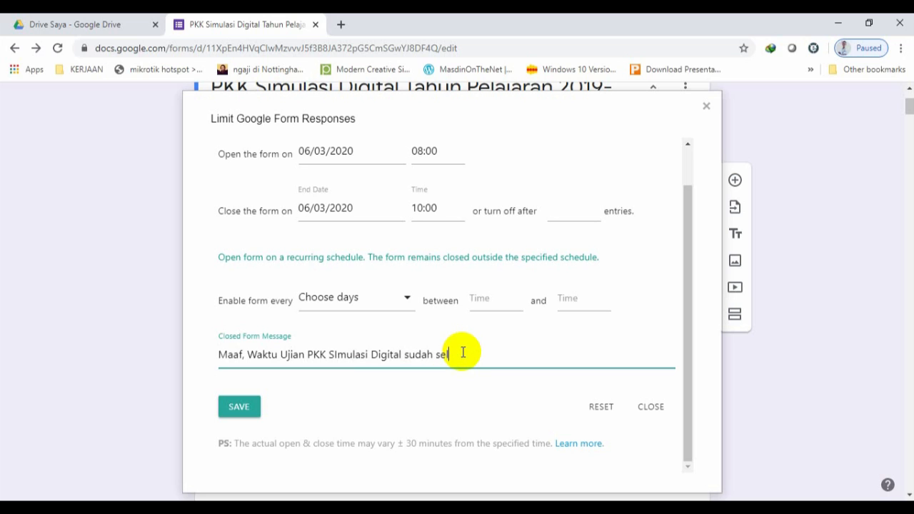
{"action": "type", "text": "esai. Silahkan hubungi Pani"}
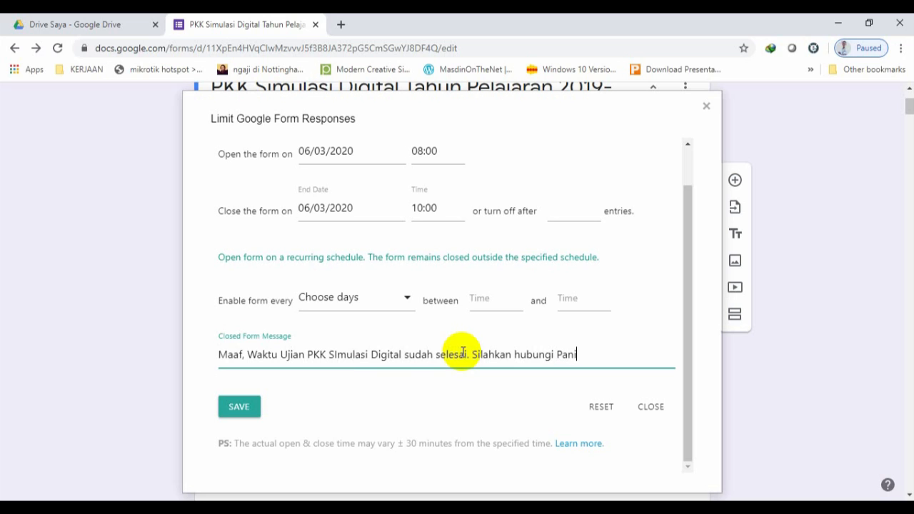
{"action": "type", "text": "atau Wali Kelas."}
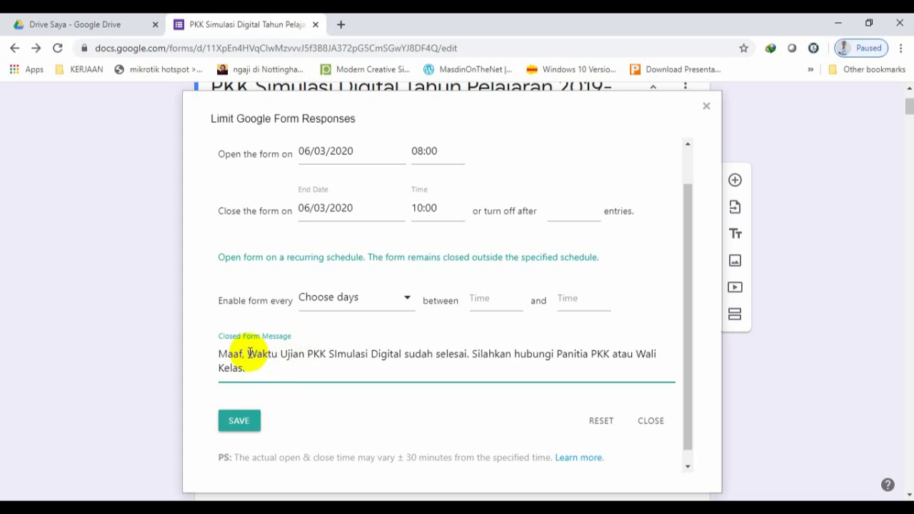
{"action": "left_click", "coordinate": [332, 354]}
{"action": "key", "text": "Delete"}
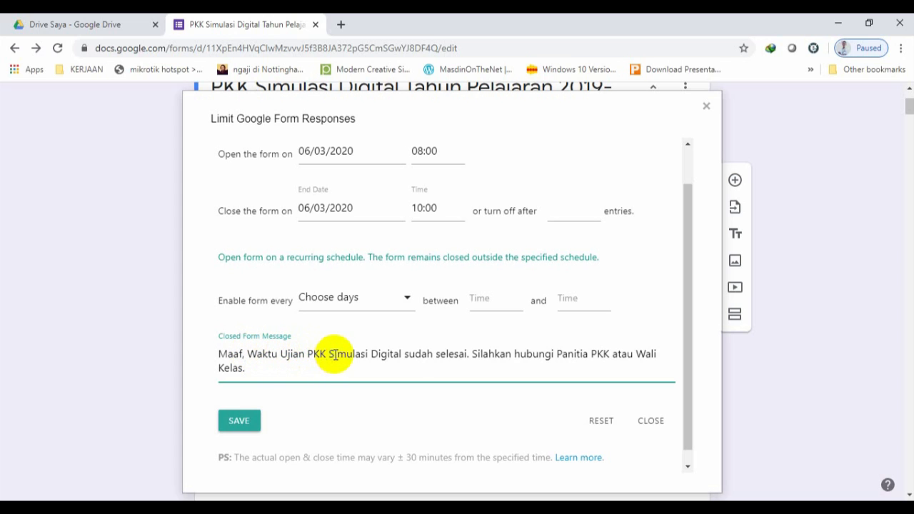
{"action": "type", "text": "i"}
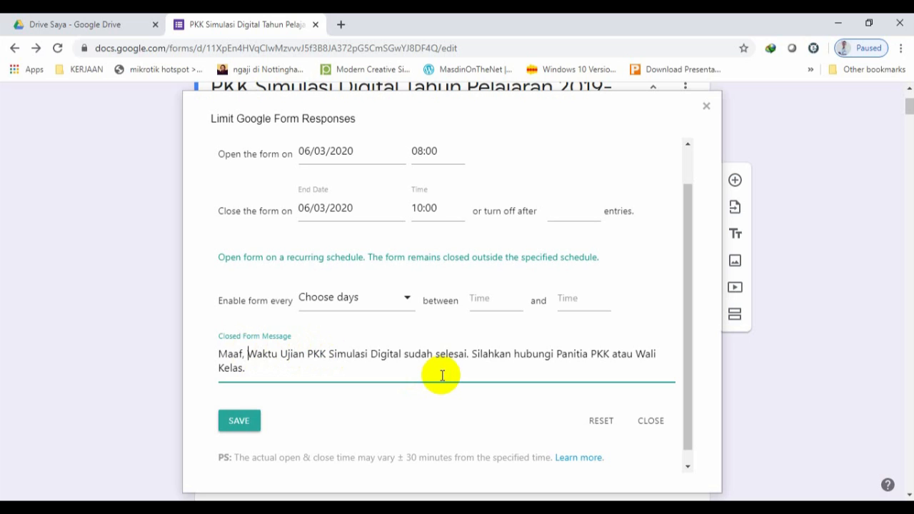
Remove "Waktu" from the closed form message and insert "hanya bisa diakses sesuai dengan jadwal ujian PKK" before "sudah selesai"
{"action": "key", "text": "ctrl+shift+Right"}
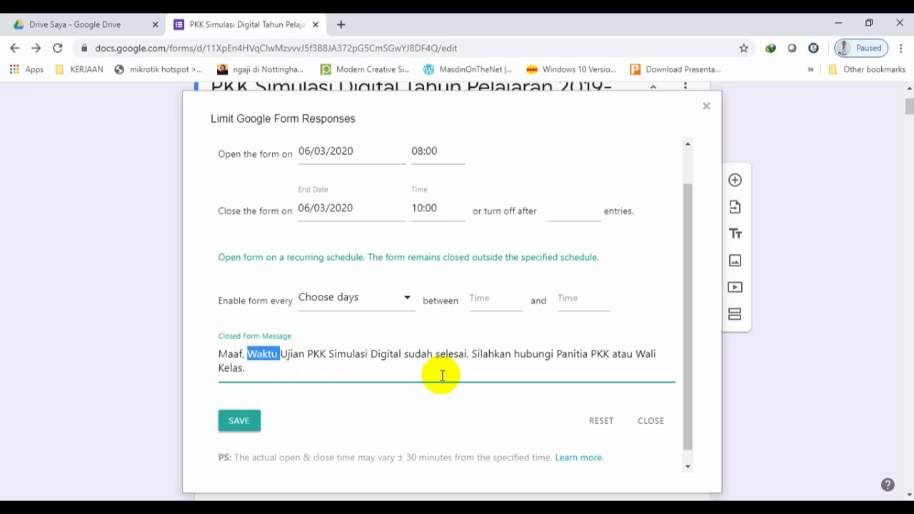
{"action": "key", "text": "Delete"}
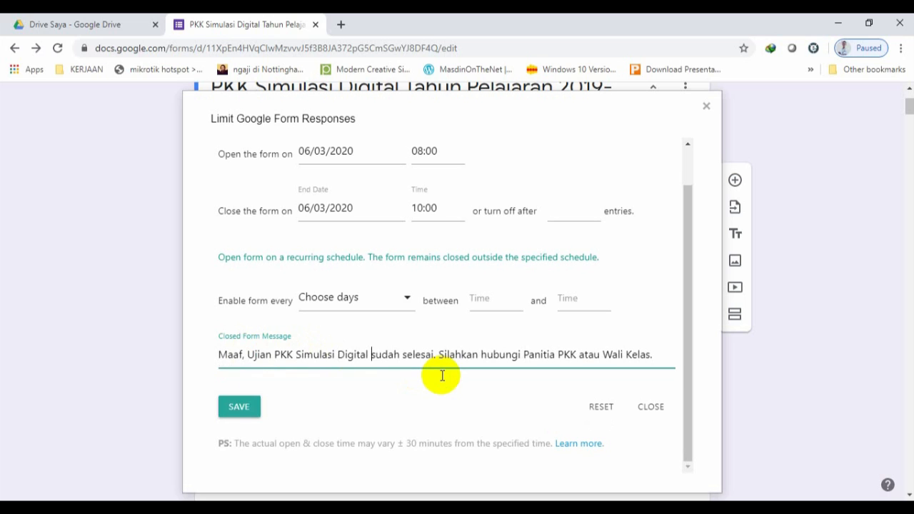
{"action": "type", "text": "hanya bisa "}
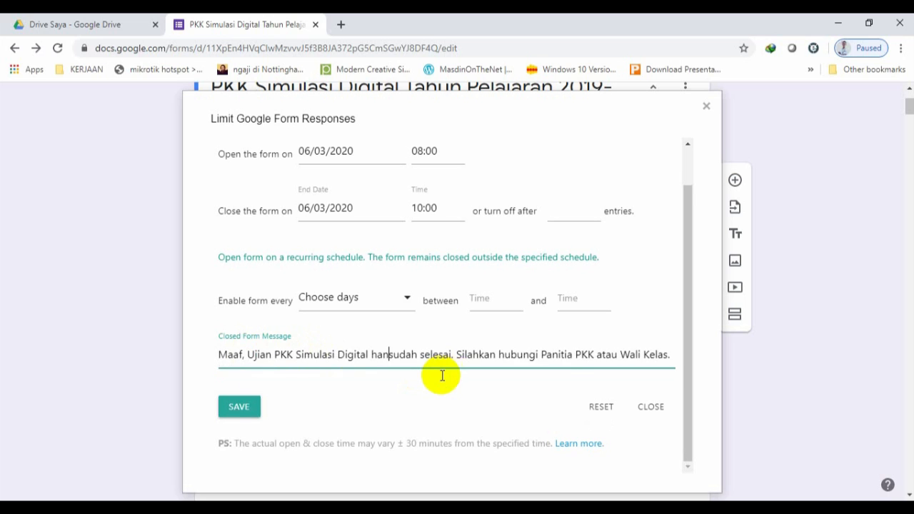
{"action": "type", "text": "diakses se"}
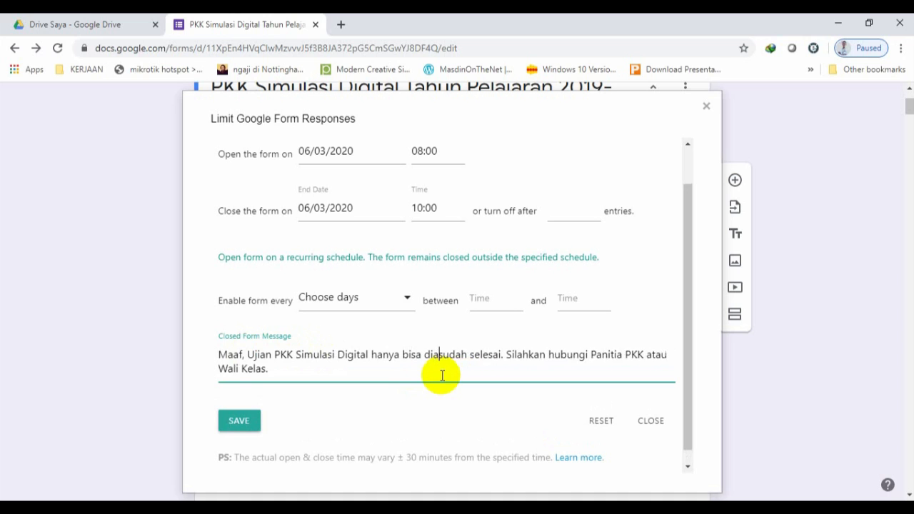
{"action": "type", "text": "suai den"}
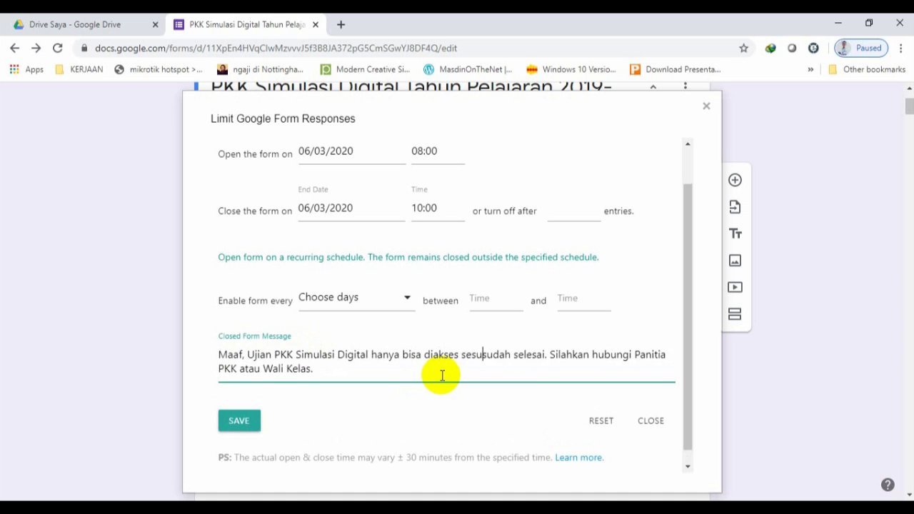
{"action": "type", "text": "gan jadwal "}
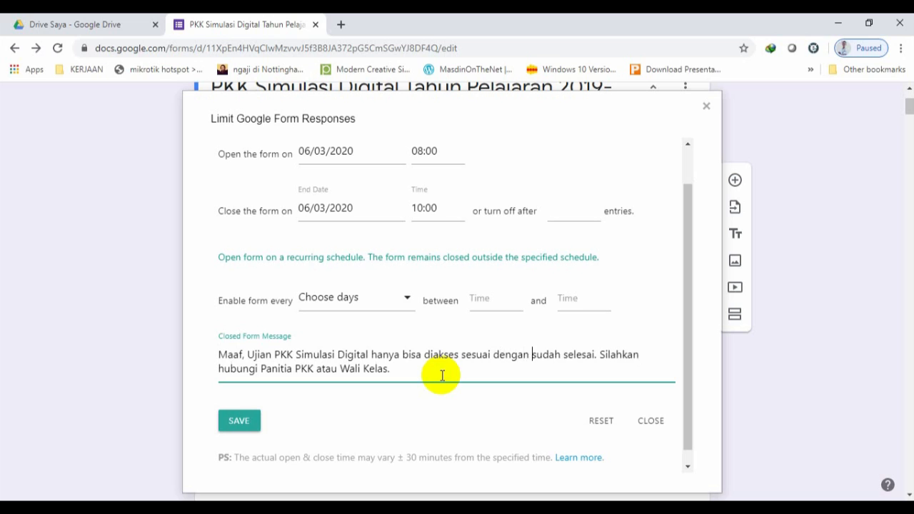
{"action": "type", "text": "ujian PK"}
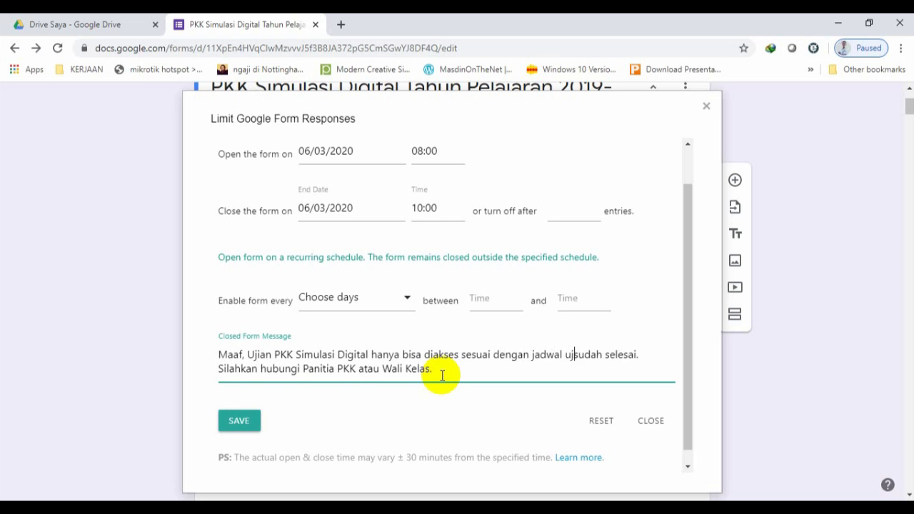
{"action": "type", "text": "K "}
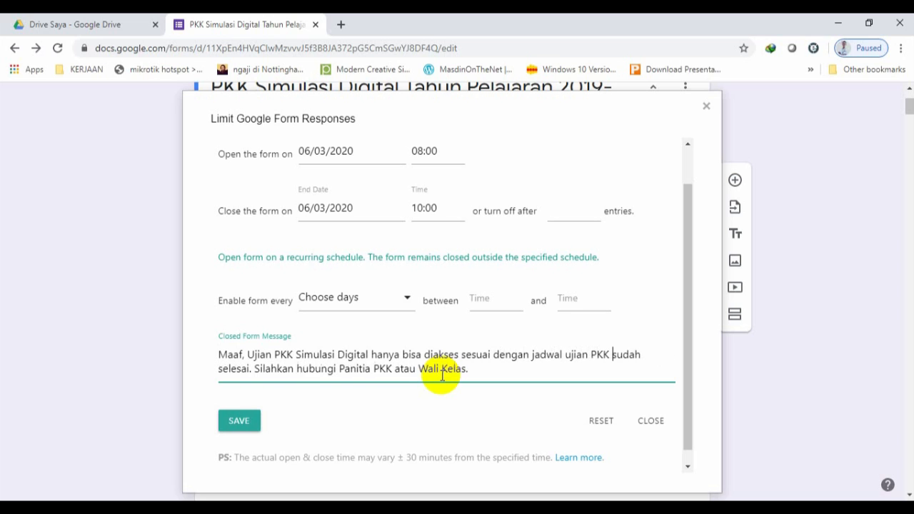
Replace "sudah selesai" in the closed form message with "Tahun Pelajaran 2019-2020", keeping the full stop after it
{"action": "type", "text": "da"}
{"action": "key", "text": "BackSpace"}
{"action": "key", "text": "BackSpace"}
{"action": "type", "text": "Tahun Pelajaran "}
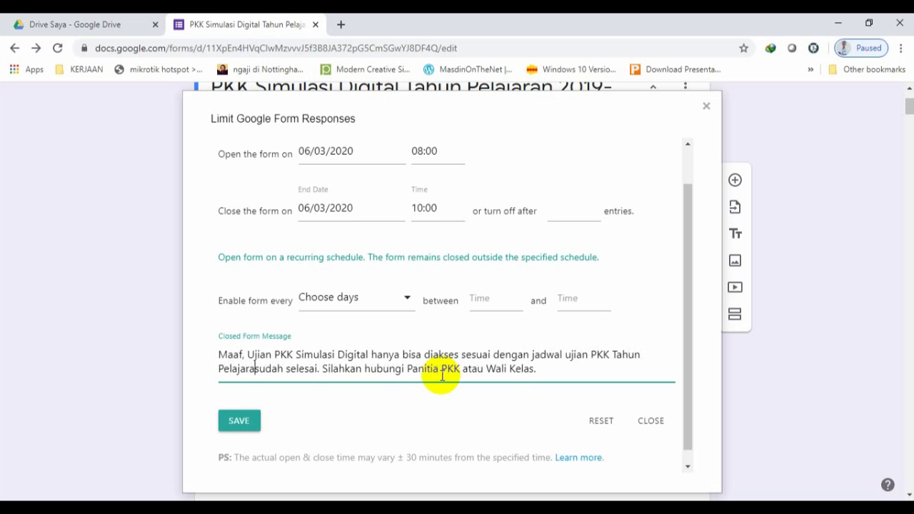
{"action": "type", "text": "2019-20"}
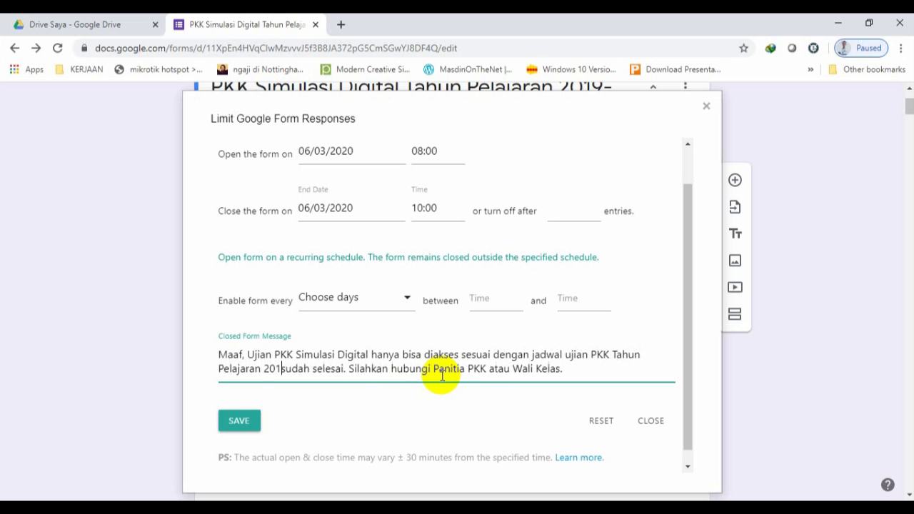
{"action": "type", "text": "202"}
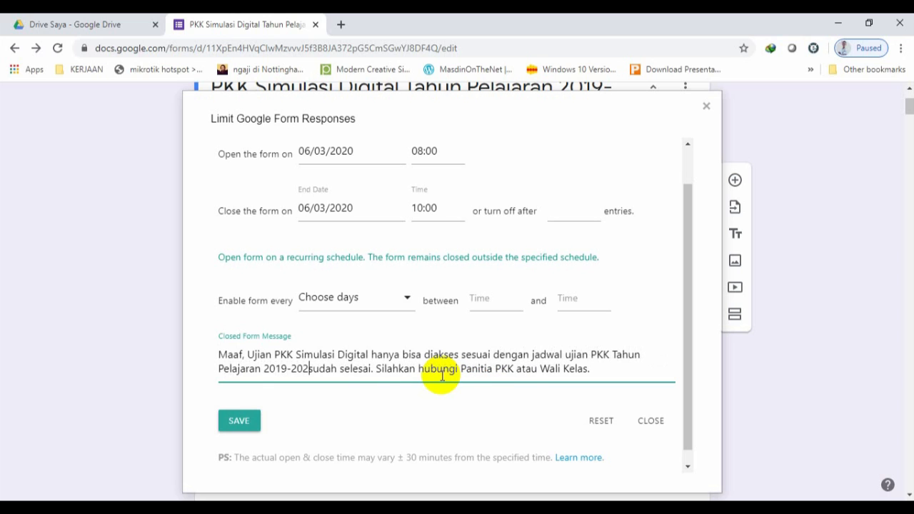
{"action": "key", "text": "ctrl+shift+Right"}
{"action": "key", "text": "ctrl+shift+Right"}
{"action": "key", "text": "BackSpace"}
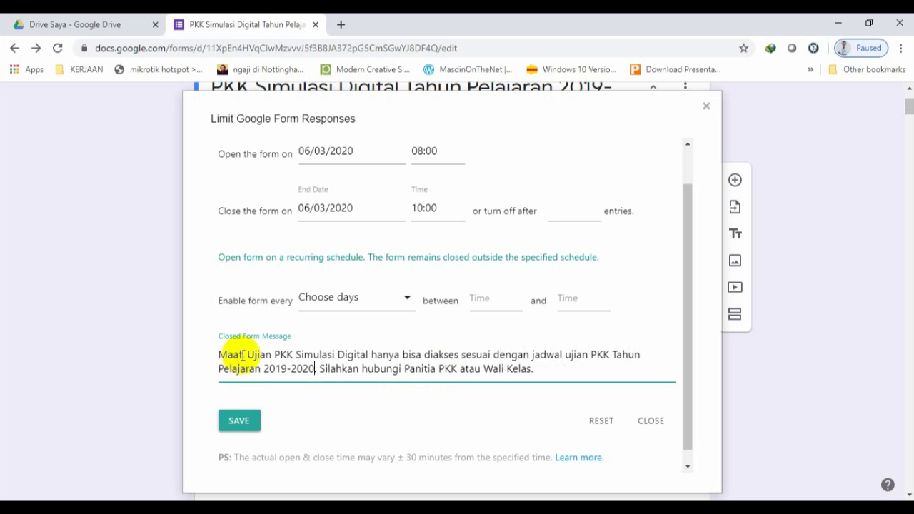
Read through the revised closed form message and check it against the opening and closing schedule
{"action": "left_click_drag", "start_coordinate": [219, 354], "coordinate": [402, 353]}
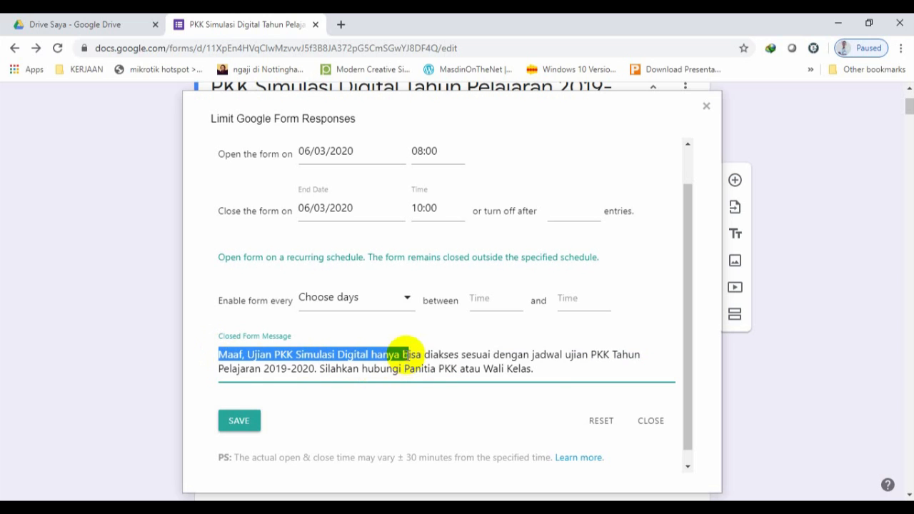
{"action": "left_click", "coordinate": [449, 354]}
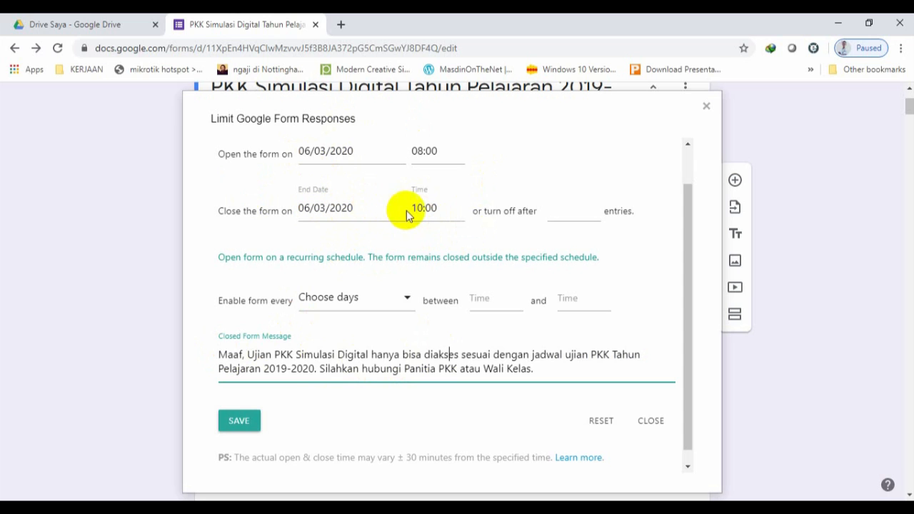
{"action": "left_click_drag", "start_coordinate": [226, 355], "coordinate": [509, 355]}
{"action": "left_click", "coordinate": [513, 367]}
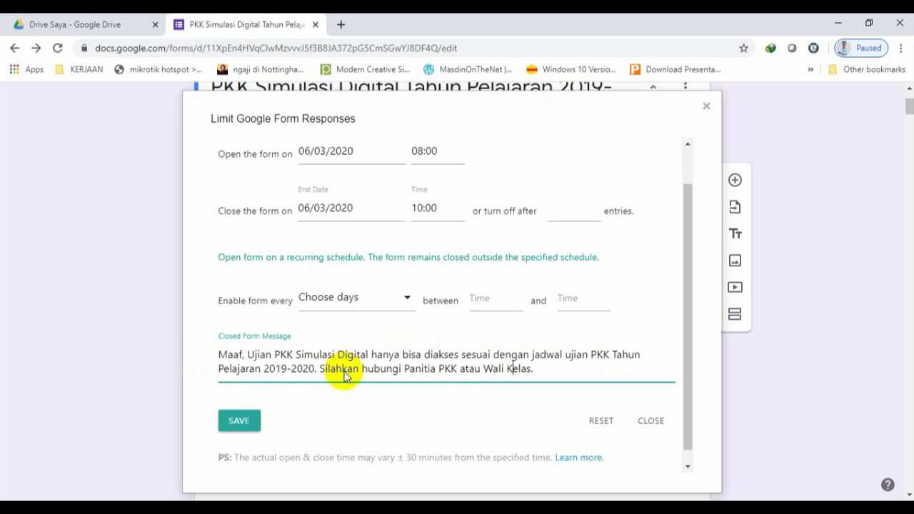
{"action": "scroll", "coordinate": [429, 368], "scroll_direction": "down", "scroll_amount": 1}
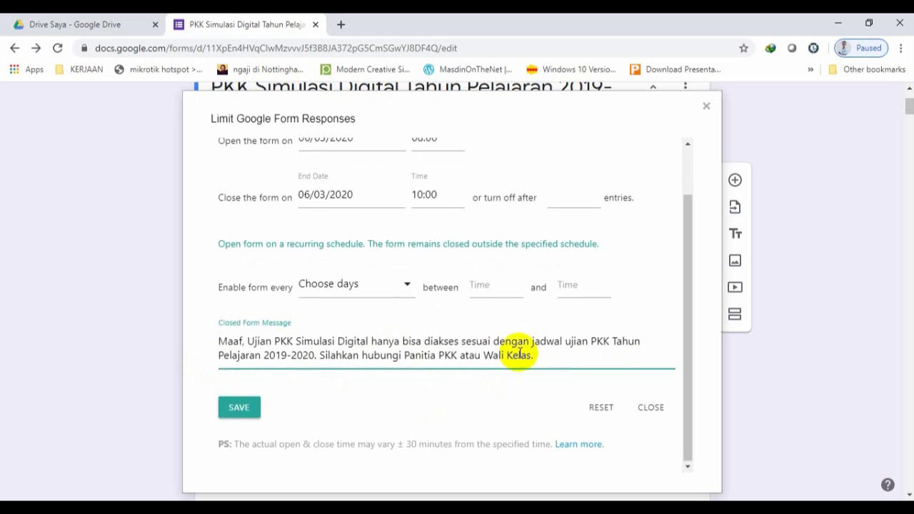
{"action": "scroll", "coordinate": [516, 357], "scroll_direction": "up", "scroll_amount": 1}
{"action": "scroll", "coordinate": [304, 289], "scroll_direction": "down", "scroll_amount": 1}
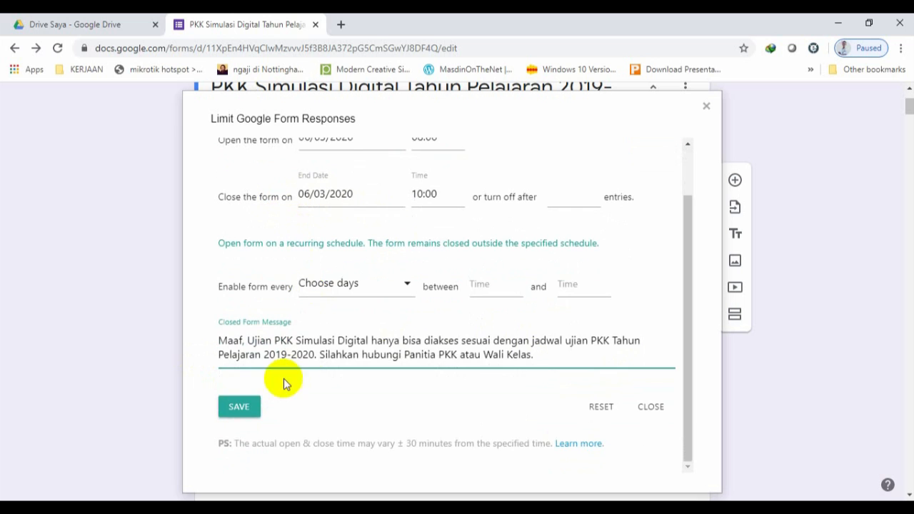
Save the form's response limits and close the Limit Google Form Responses dialog
{"action": "left_click", "coordinate": [239, 408]}
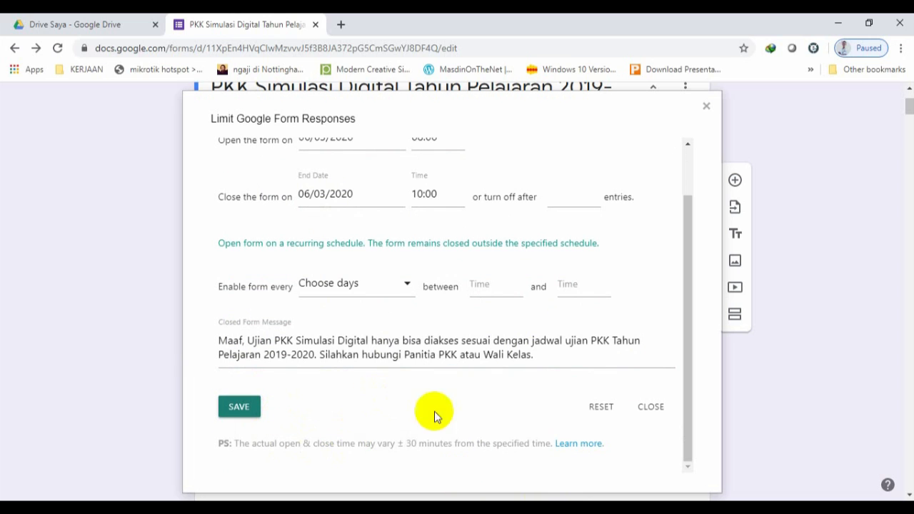
{"action": "scroll", "coordinate": [678, 425], "scroll_direction": "down", "scroll_amount": 5}
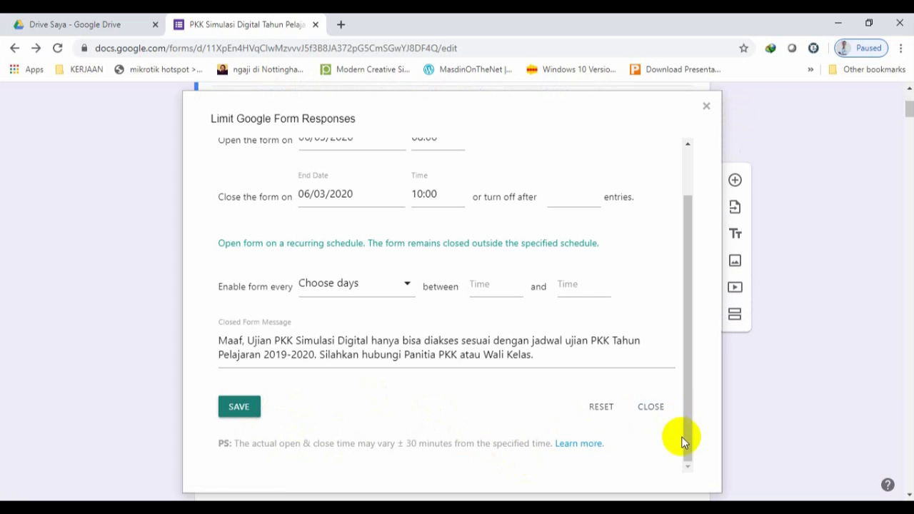
{"action": "scroll", "coordinate": [682, 441], "scroll_direction": "up", "scroll_amount": 3}
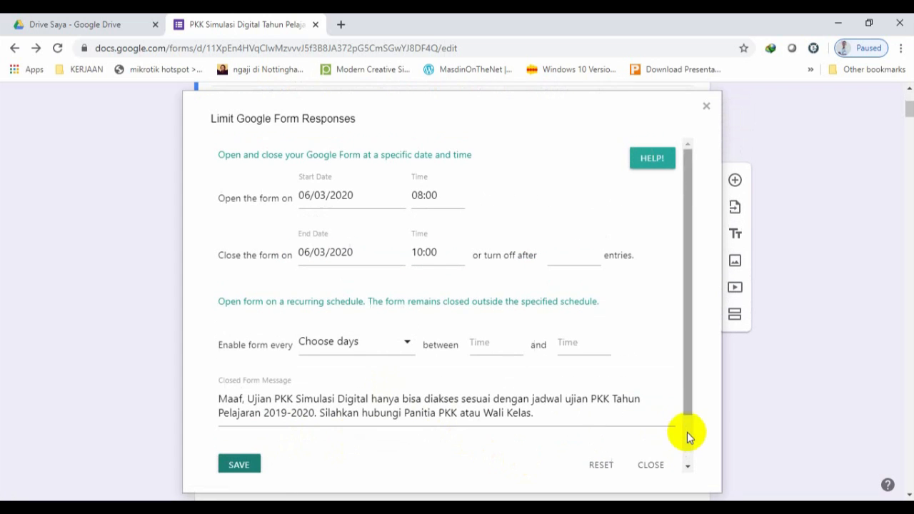
{"action": "left_click", "coordinate": [707, 107]}
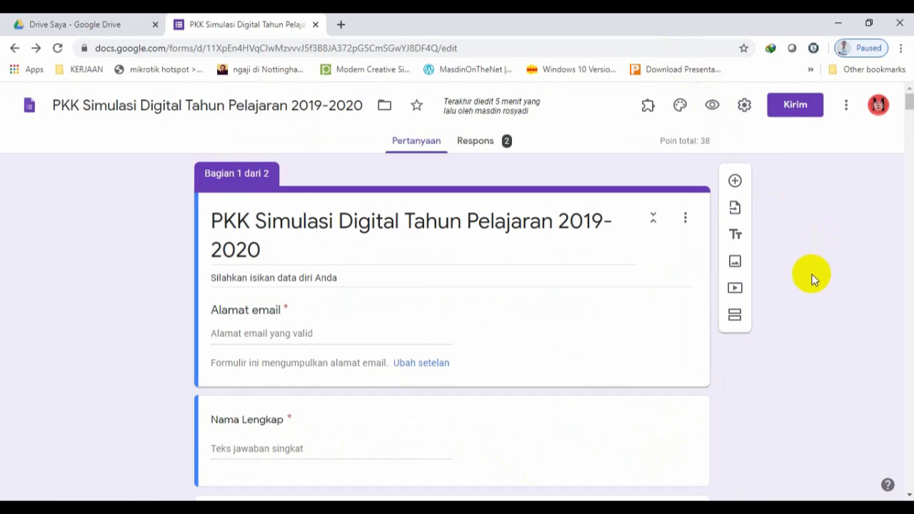
{"action": "scroll", "coordinate": [814, 277], "scroll_direction": "down", "scroll_amount": 2}
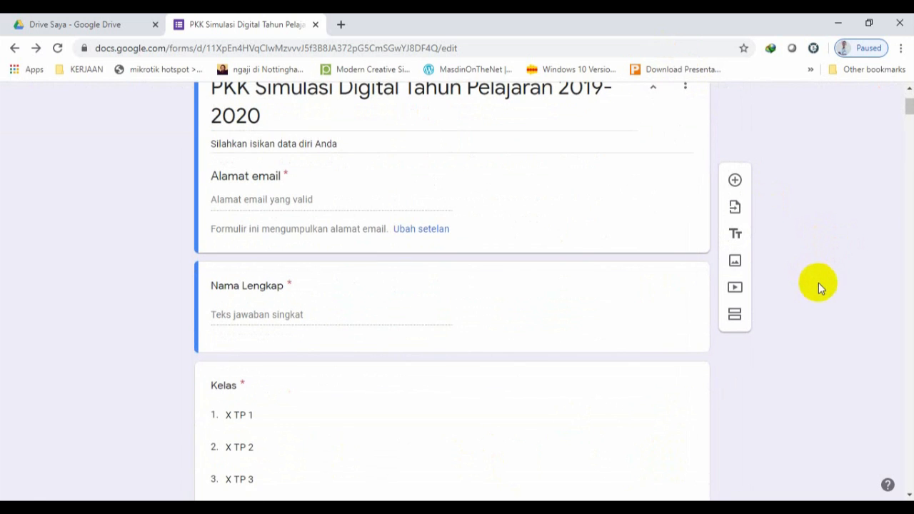
{"action": "scroll", "coordinate": [779, 298], "scroll_direction": "up", "scroll_amount": 2}
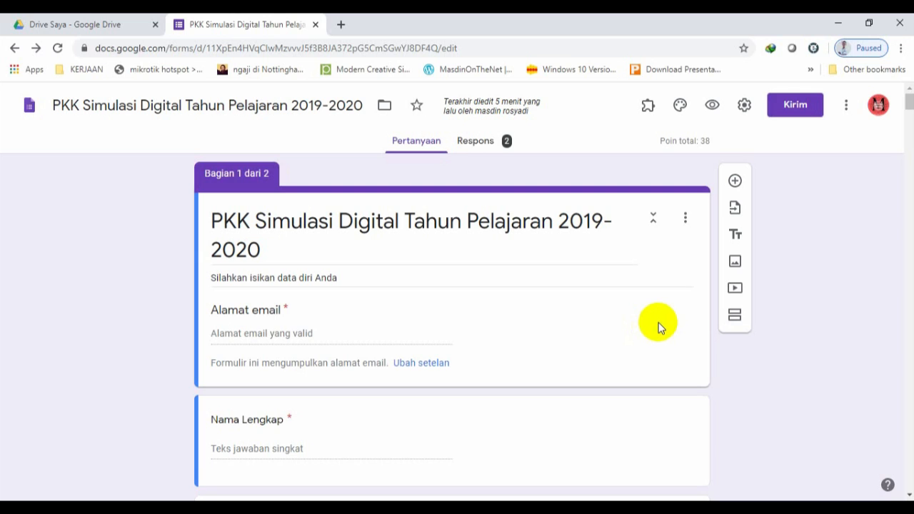
{"action": "left_click", "coordinate": [648, 105]}
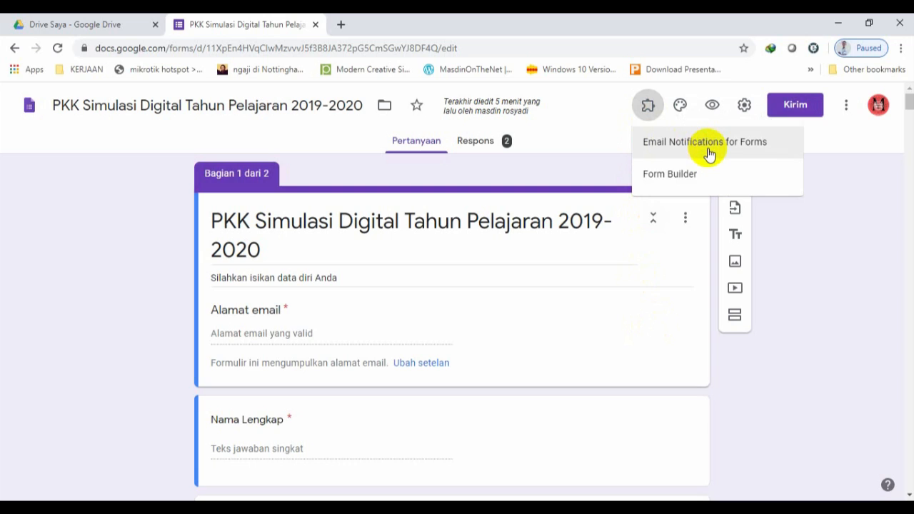
{"action": "left_click", "coordinate": [826, 266]}
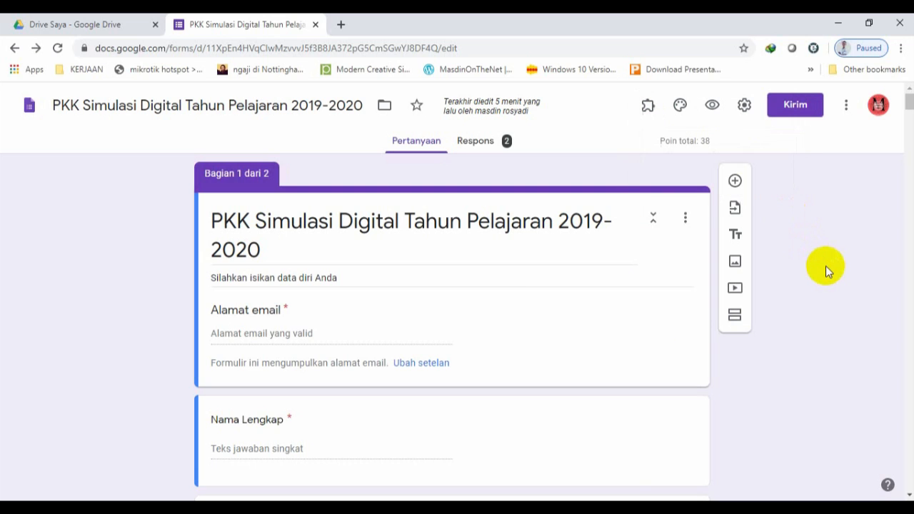